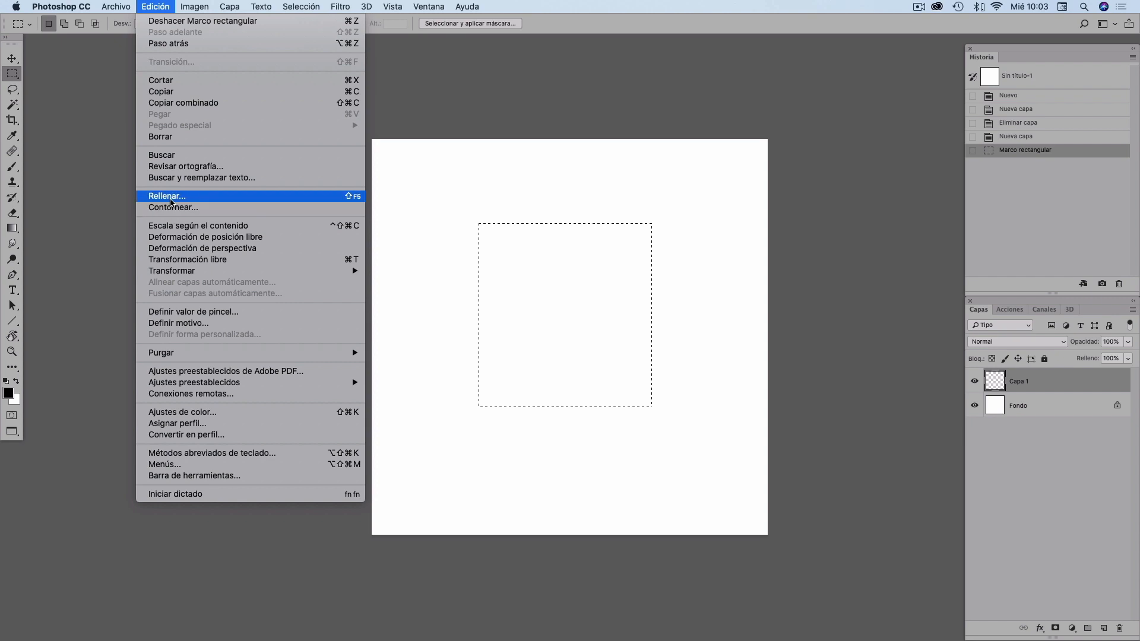
# - Fill the rectangular selection on Capa 1 with black and deselect it
pyautogui.click(171, 196)
pyautogui.click(775, 137)
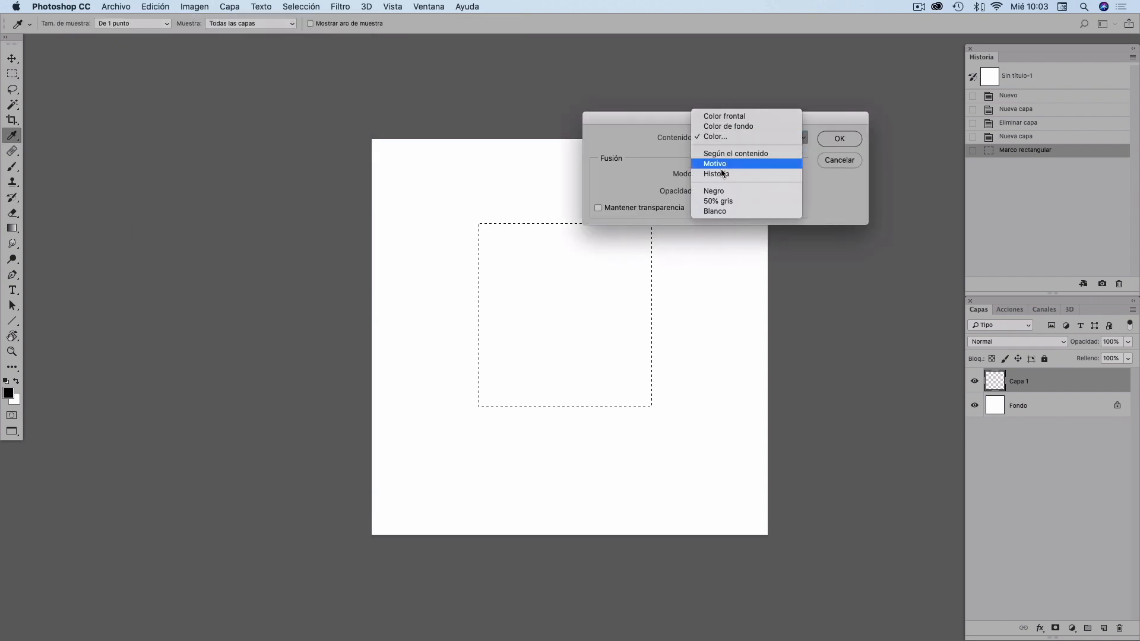
pyautogui.click(720, 191)
pyautogui.click(837, 141)
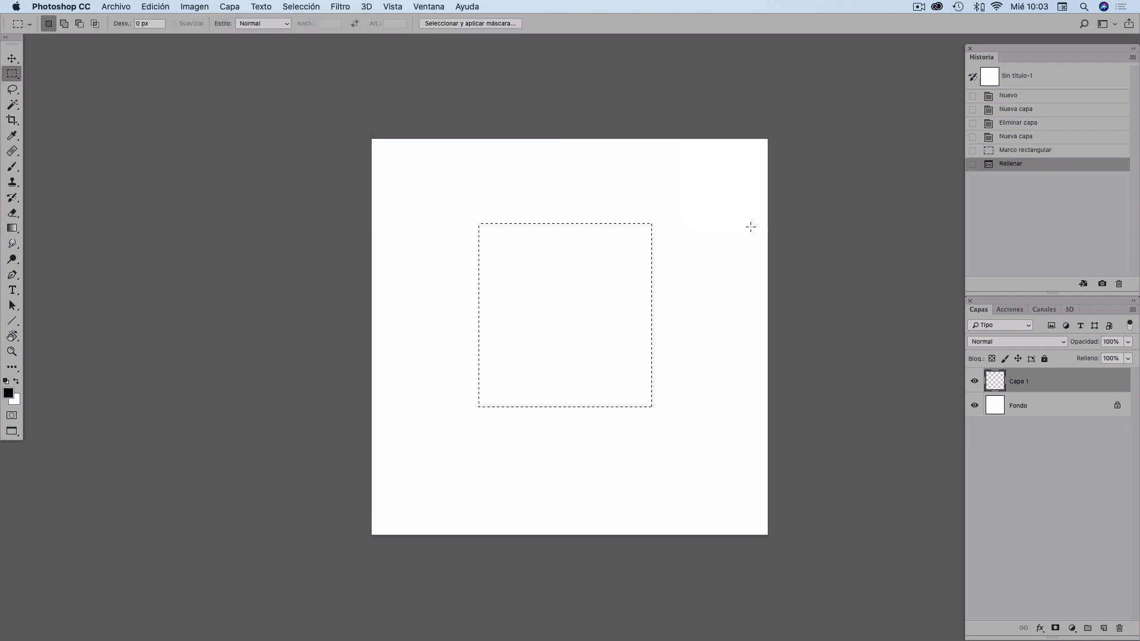
pyautogui.press('super+d')
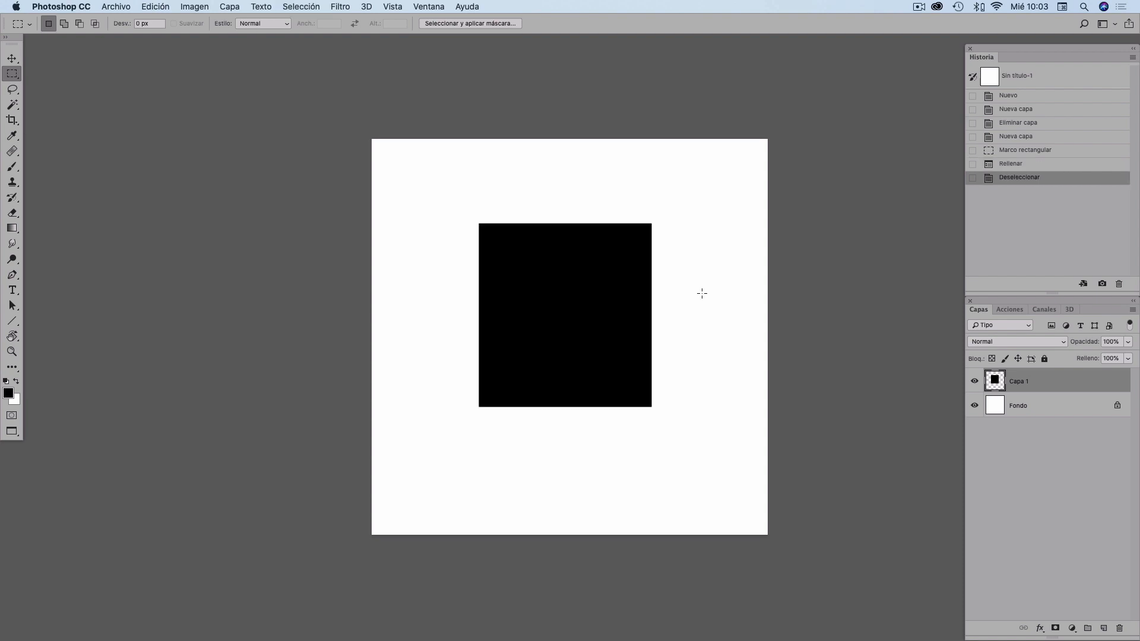
# - Move the black square slightly up and to the left with the Move tool
pyautogui.press('v')
pyautogui.moveTo(542, 346); pyautogui.dragTo(552, 297)
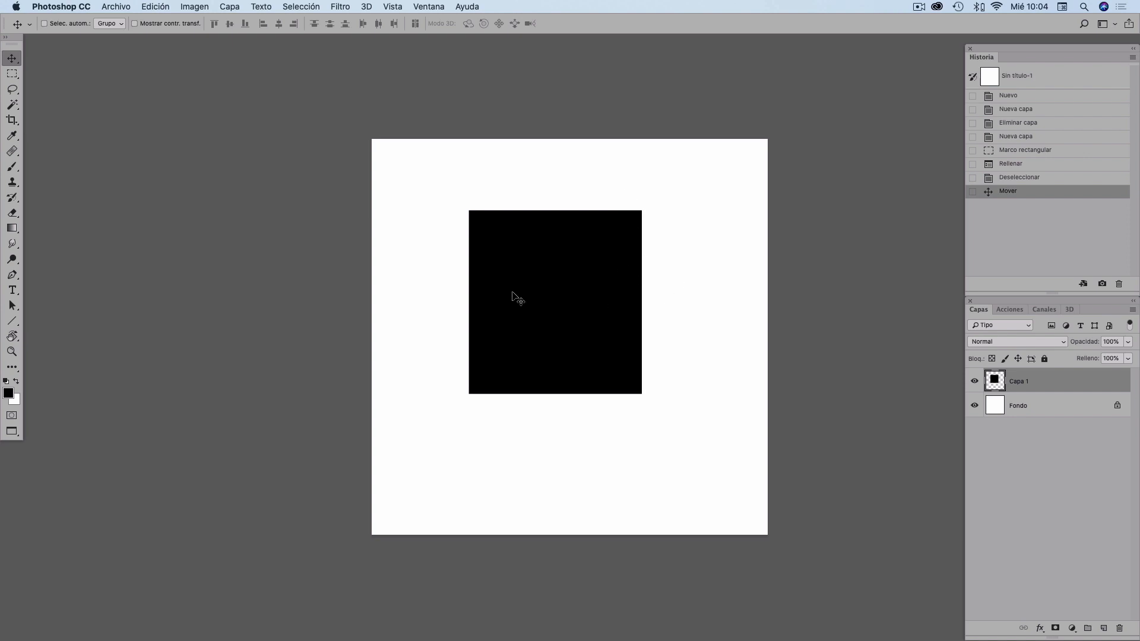
# - Erase part of the square's left side with a 400 px soft Eraser, then step back to the Move history state
pyautogui.press('e')
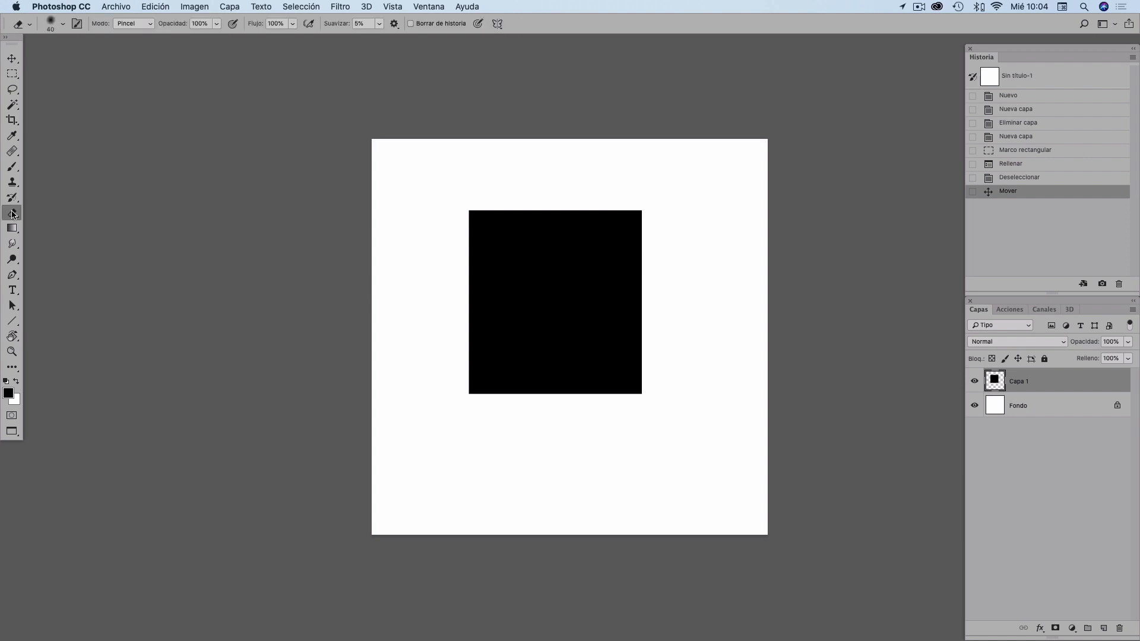
pyautogui.rightClick(12, 214)
pyautogui.click(57, 217)
pyautogui.press(']')
pyautogui.press(']')
pyautogui.press(']')
pyautogui.press(']')
pyautogui.press(']')
pyautogui.press(']')
pyautogui.press(']')
pyautogui.press(']')
pyautogui.press(']')
pyautogui.press(']')
pyautogui.press(']')
pyautogui.press(']')
pyautogui.press(']')
pyautogui.moveTo(468, 193)
pyautogui.mouseDown()
pyautogui.moveTo(439, 293)
pyautogui.moveTo(484, 218)
pyautogui.moveTo(537, 189)
pyautogui.moveTo(448, 266)
pyautogui.moveTo(450, 376)
pyautogui.moveTo(442, 329)
pyautogui.moveTo(478, 440)
pyautogui.mouseUp()
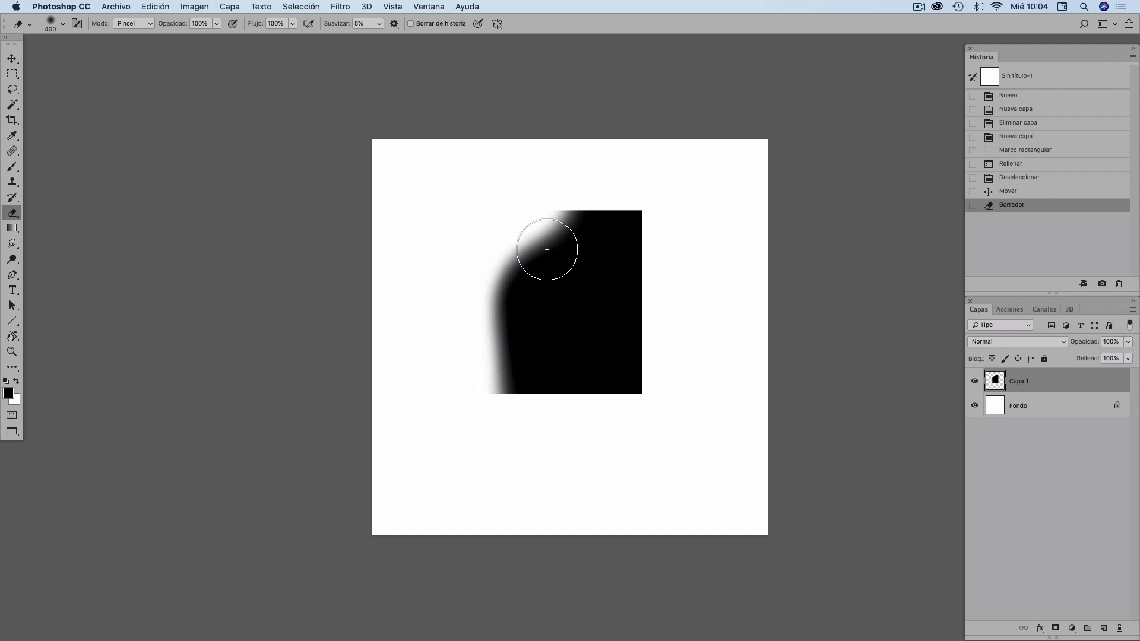
pyautogui.moveTo(553, 252)
pyautogui.mouseDown()
pyautogui.moveTo(539, 223)
pyautogui.moveTo(549, 230)
pyautogui.moveTo(553, 216)
pyautogui.moveTo(543, 242)
pyautogui.moveTo(489, 263)
pyautogui.moveTo(497, 260)
pyautogui.moveTo(486, 332)
pyautogui.mouseUp()
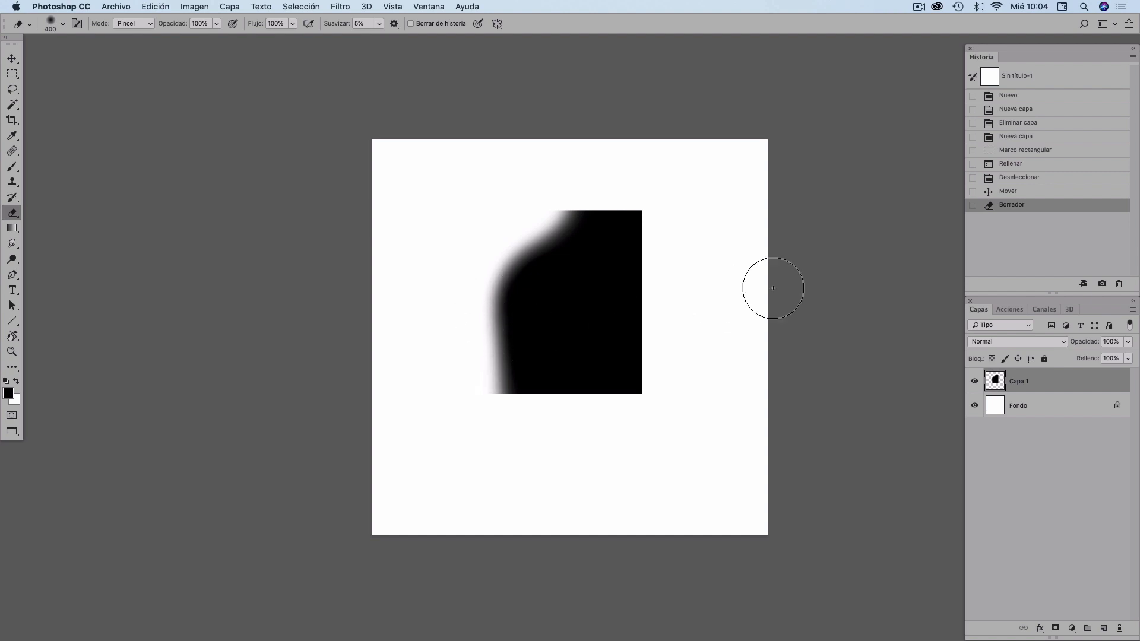
pyautogui.click(1021, 193)
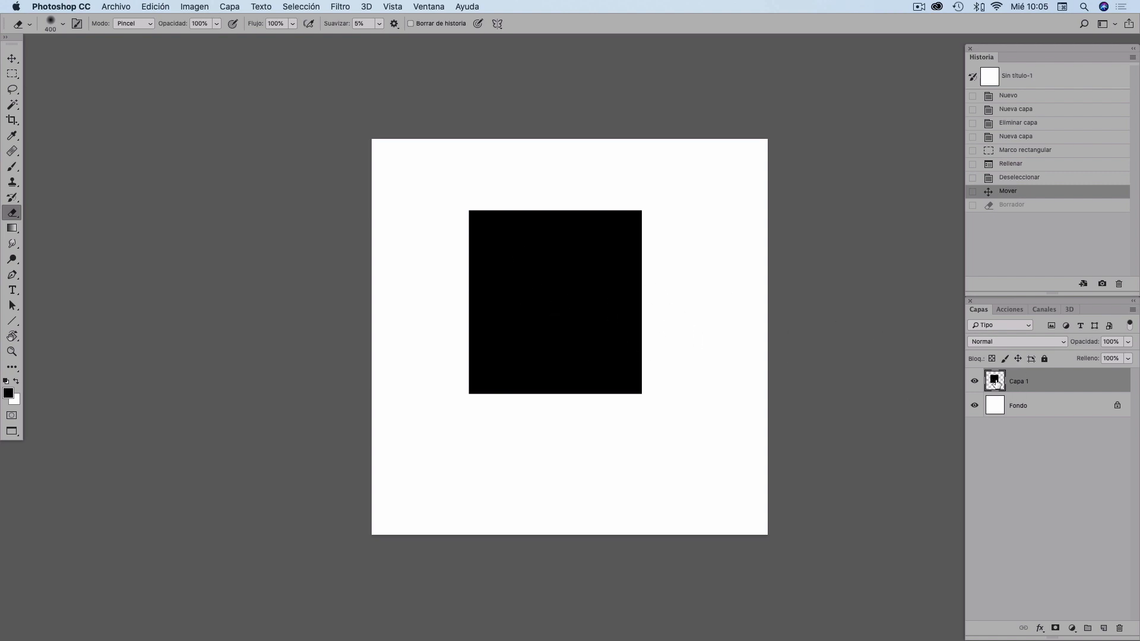
# - Add a layer mask to Capa 1 and invert it
pyautogui.click(1054, 629)
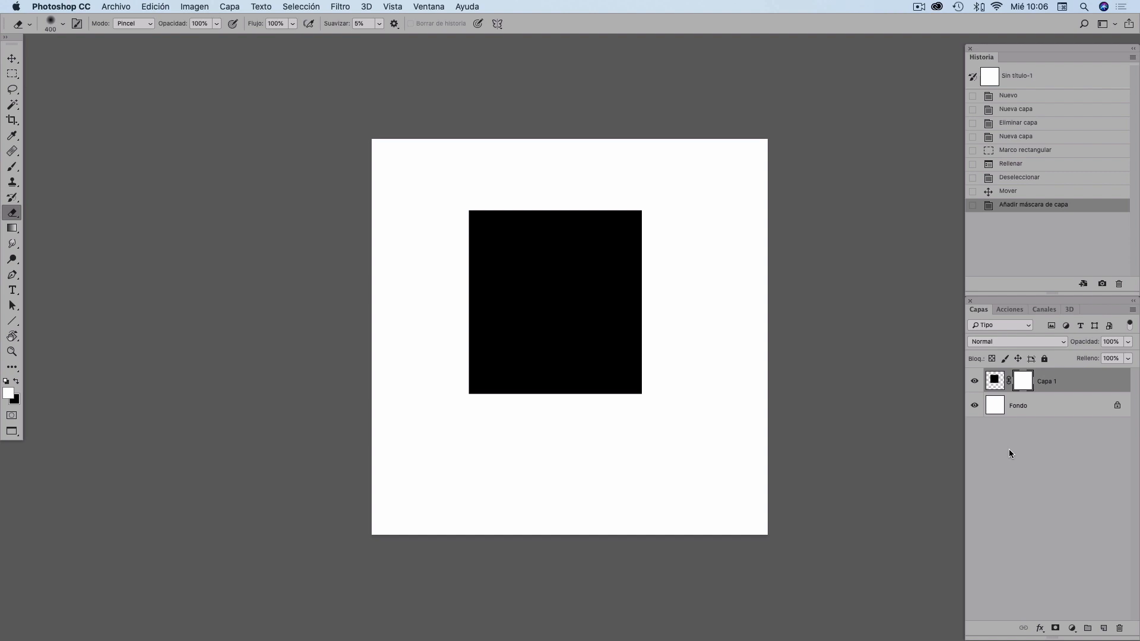
pyautogui.press('super+i')
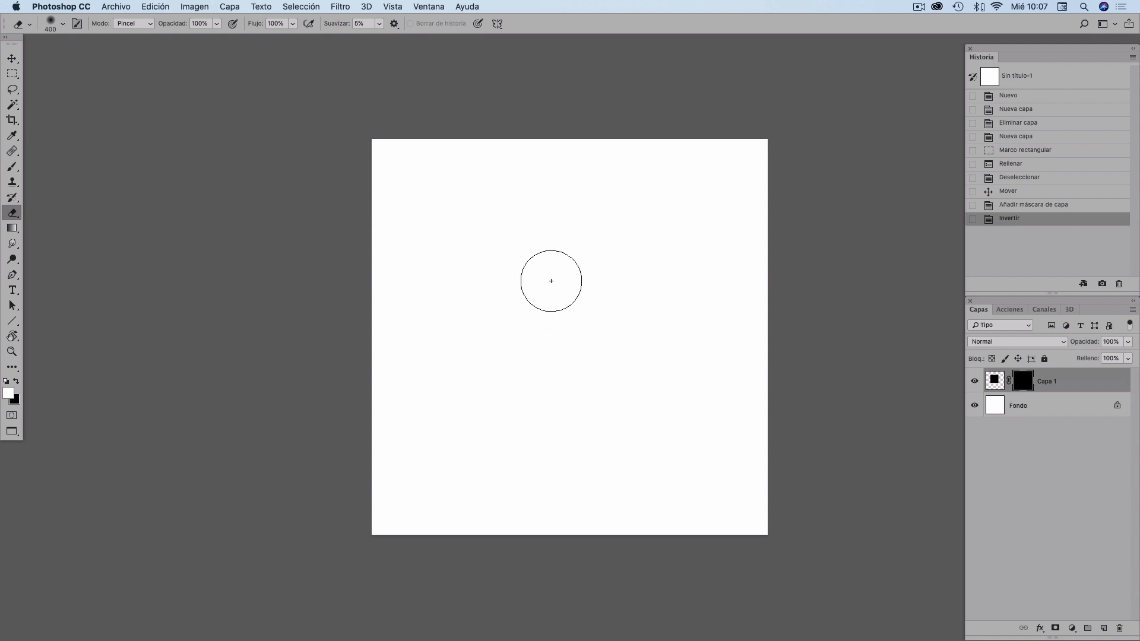
# - Switch to the Brush tool, check its size and hardness, and paint white on the mask over the square's upper-left
pyautogui.press('b')
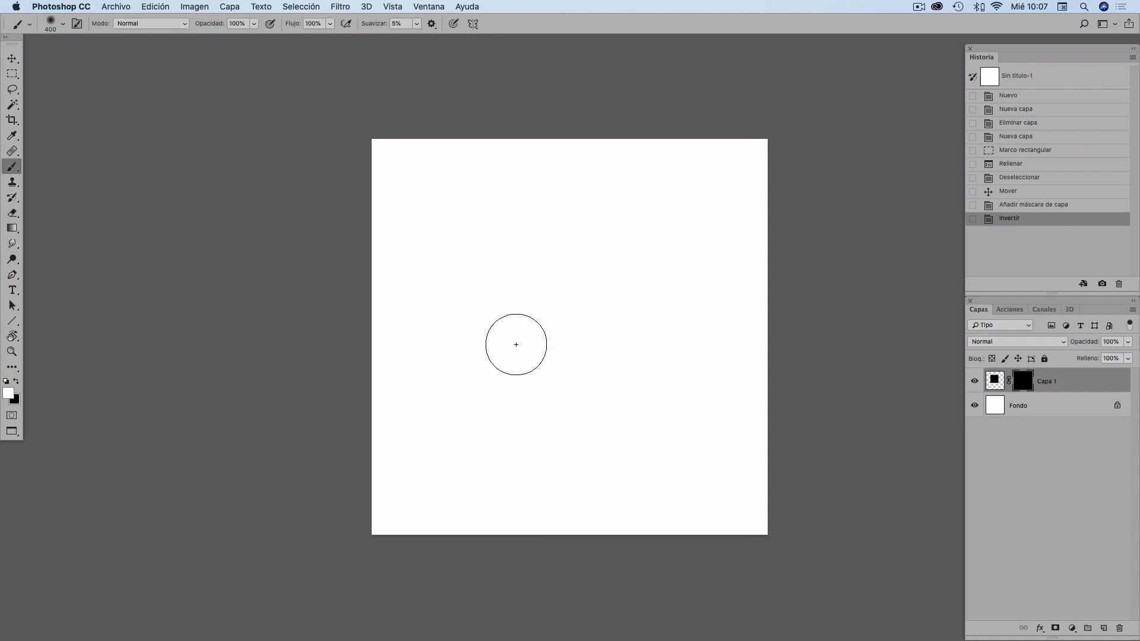
pyautogui.rightClick(12, 170)
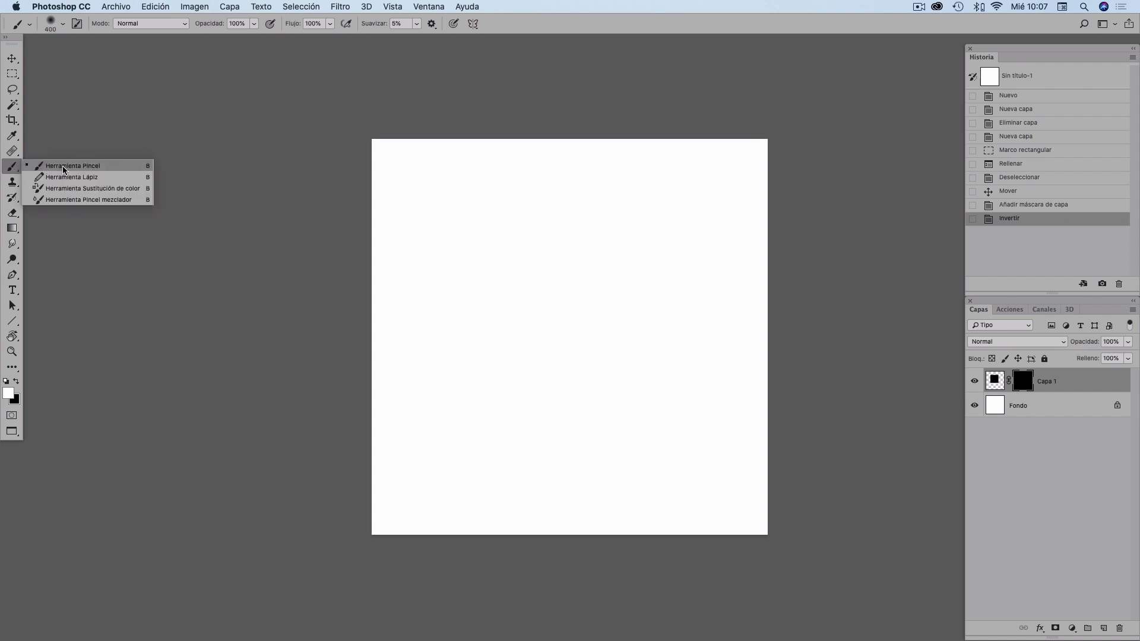
pyautogui.click(64, 170)
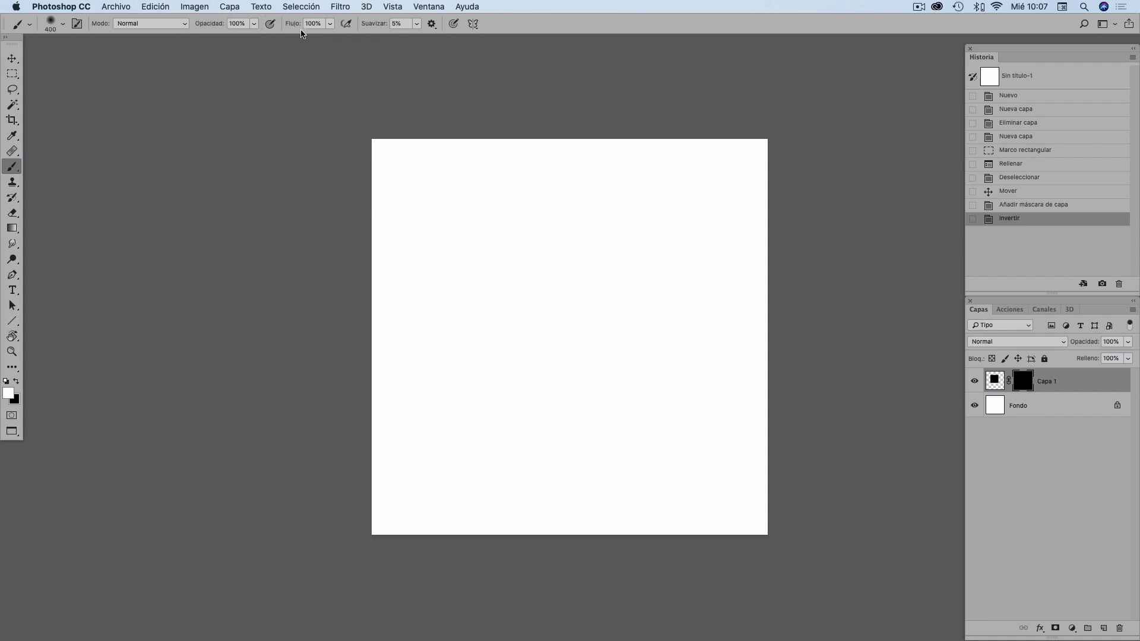
pyautogui.rightClick(563, 322)
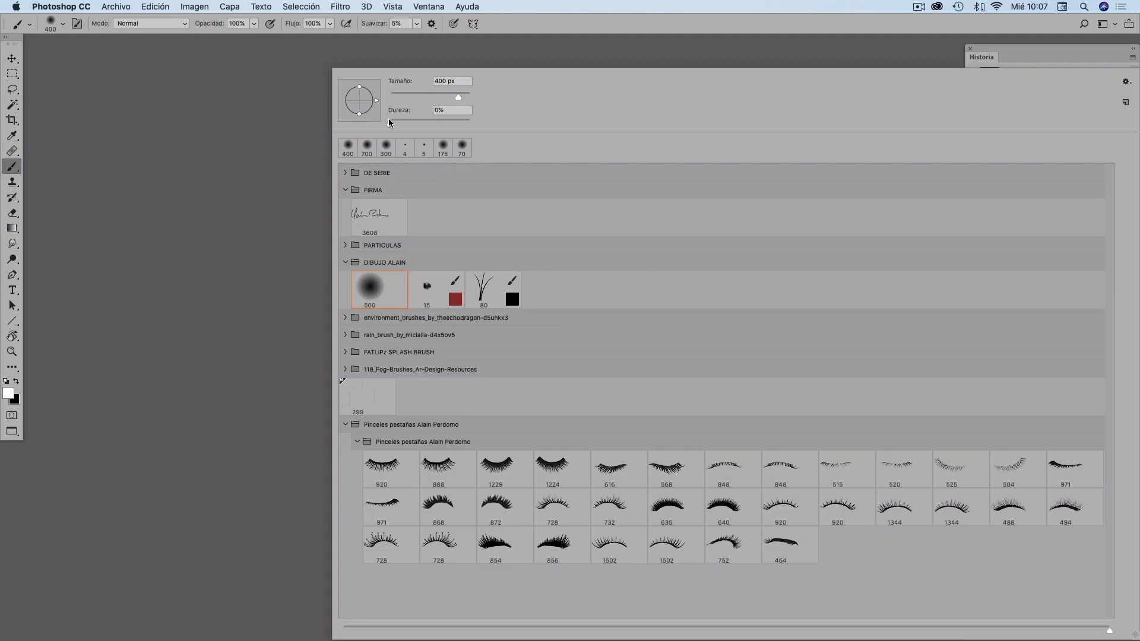
pyautogui.press('Return')
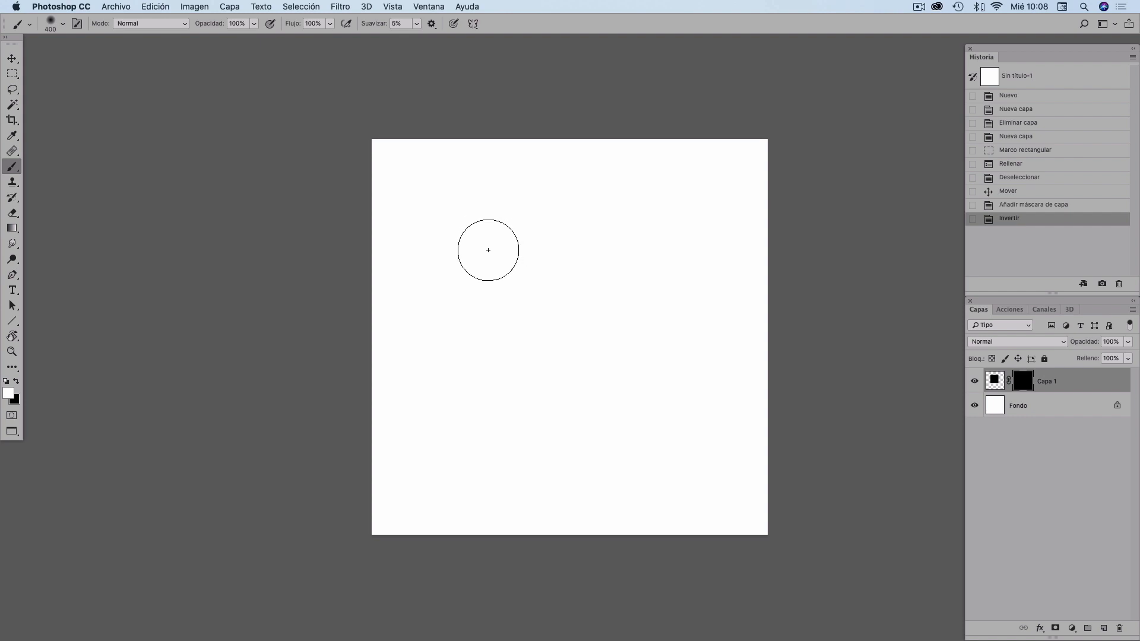
pyautogui.moveTo(483, 237)
pyautogui.mouseDown()
pyautogui.moveTo(508, 199)
pyautogui.moveTo(473, 247)
pyautogui.moveTo(469, 368)
pyautogui.mouseUp()
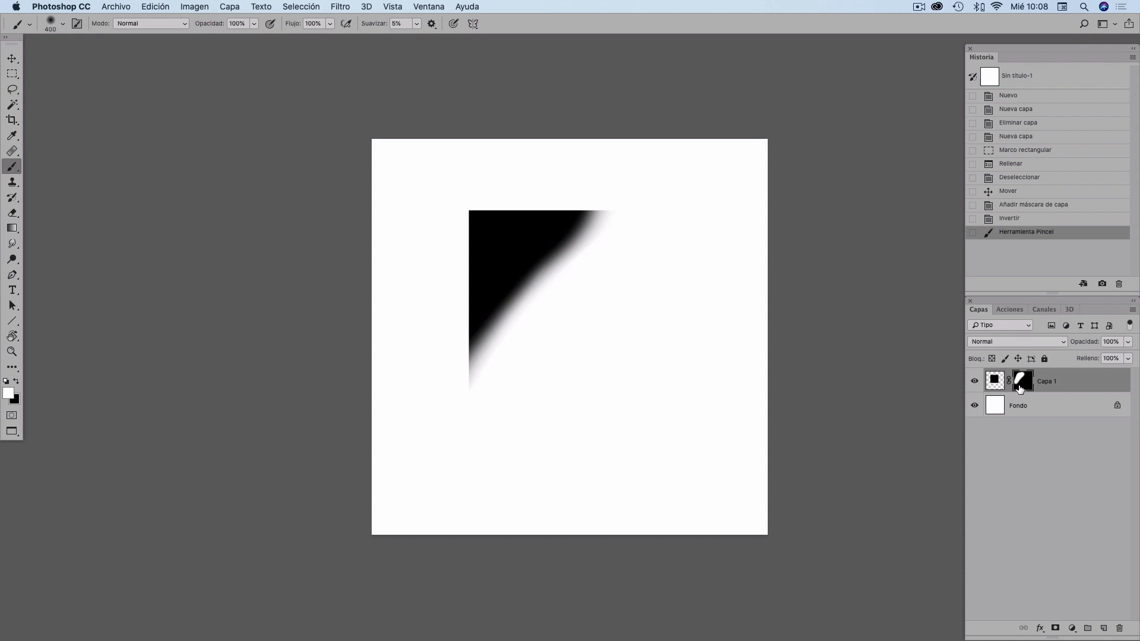
# - Revert to the mask-added history state and delete the layer mask without applying it
pyautogui.click(1026, 209)
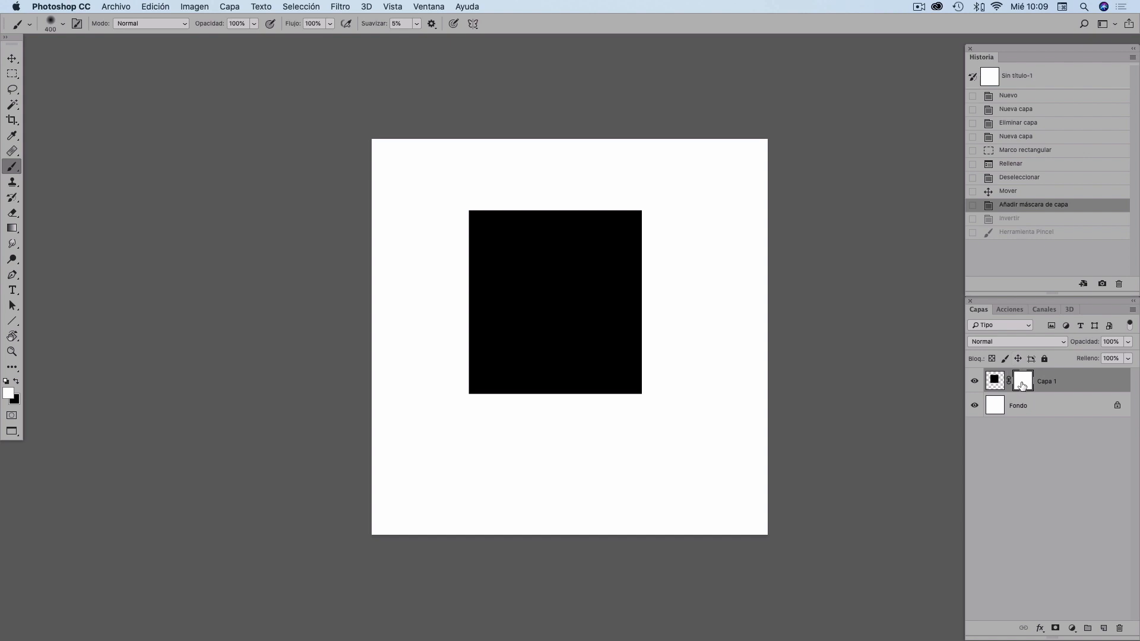
pyautogui.moveTo(1031, 389); pyautogui.dragTo(1119, 628)
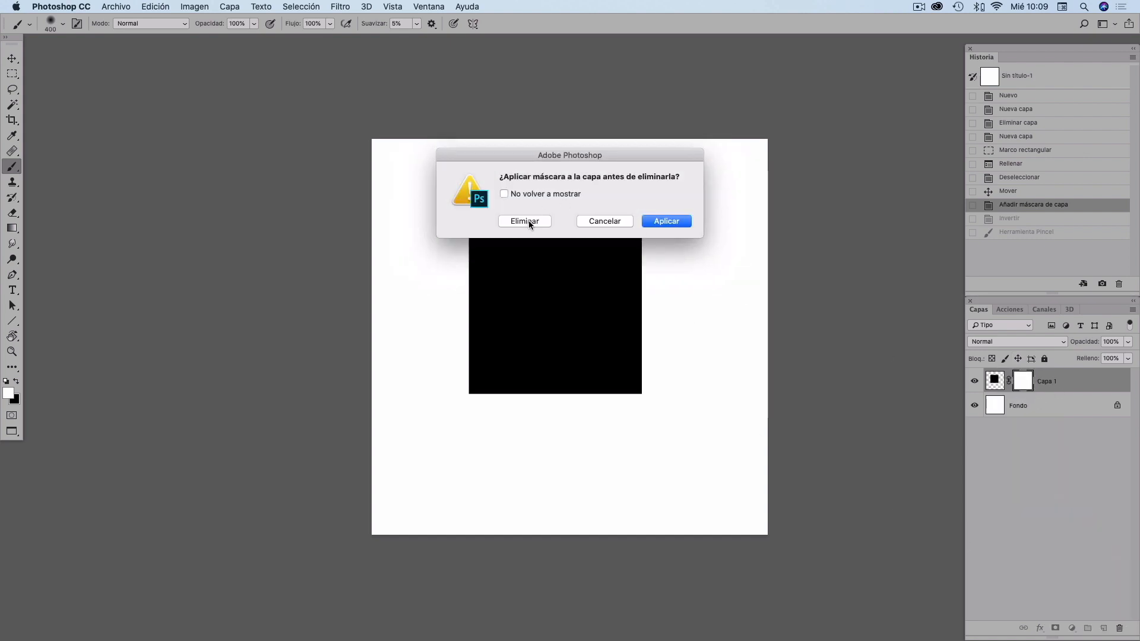
pyautogui.click(528, 221)
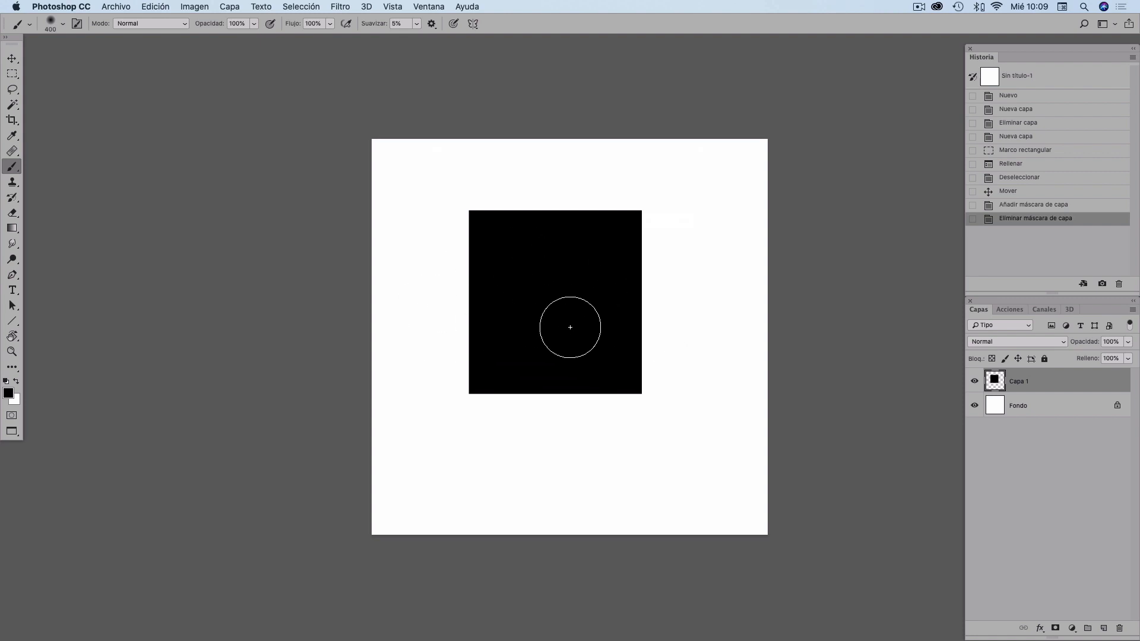
# - Add a new layer mask and try painting black across the square's lower-right, reverting the stroke in history
pyautogui.click(1054, 628)
pyautogui.press('x')
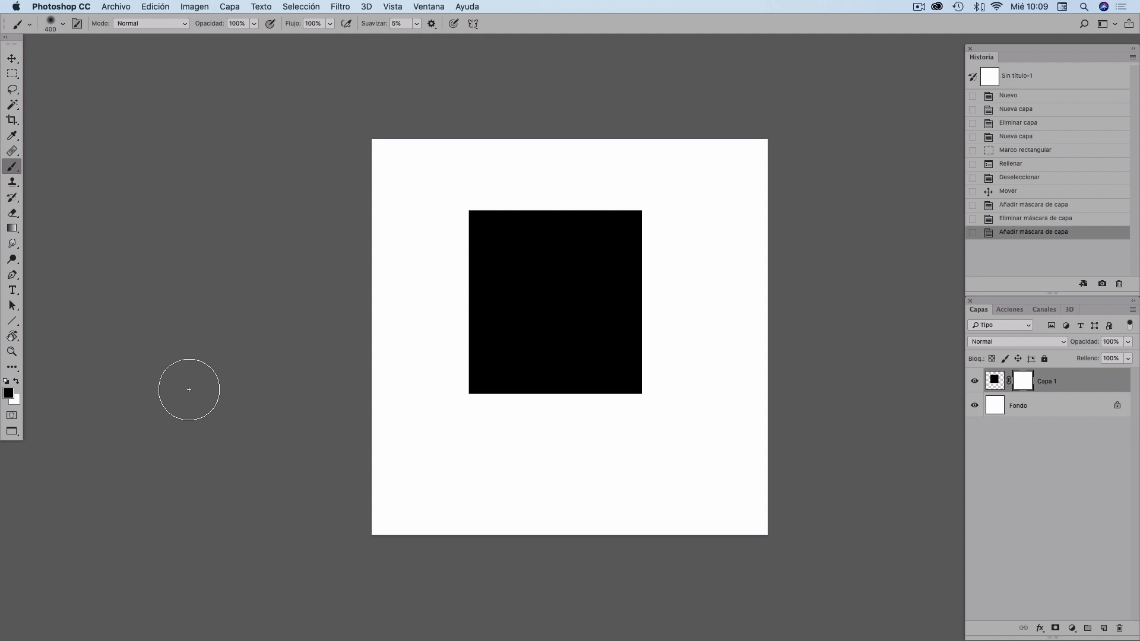
pyautogui.press('x')
pyautogui.moveTo(638, 384)
pyautogui.mouseDown()
pyautogui.moveTo(594, 410)
pyautogui.moveTo(667, 318)
pyautogui.moveTo(663, 302)
pyautogui.moveTo(622, 337)
pyautogui.moveTo(660, 256)
pyautogui.moveTo(478, 436)
pyautogui.moveTo(698, 209)
pyautogui.moveTo(458, 425)
pyautogui.mouseUp()
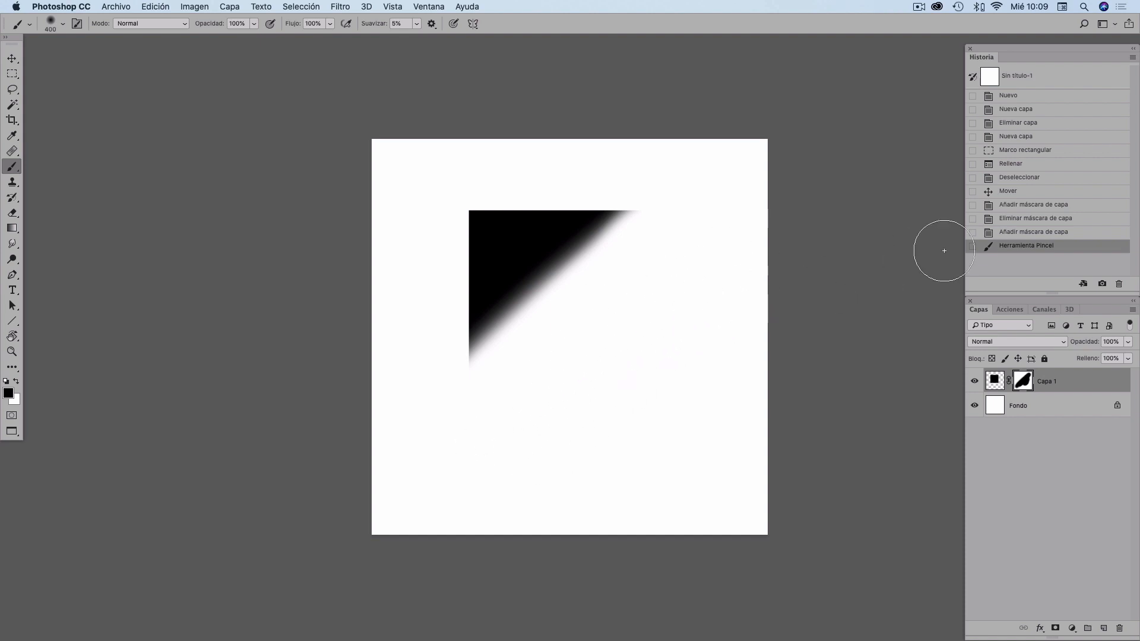
pyautogui.click(1029, 232)
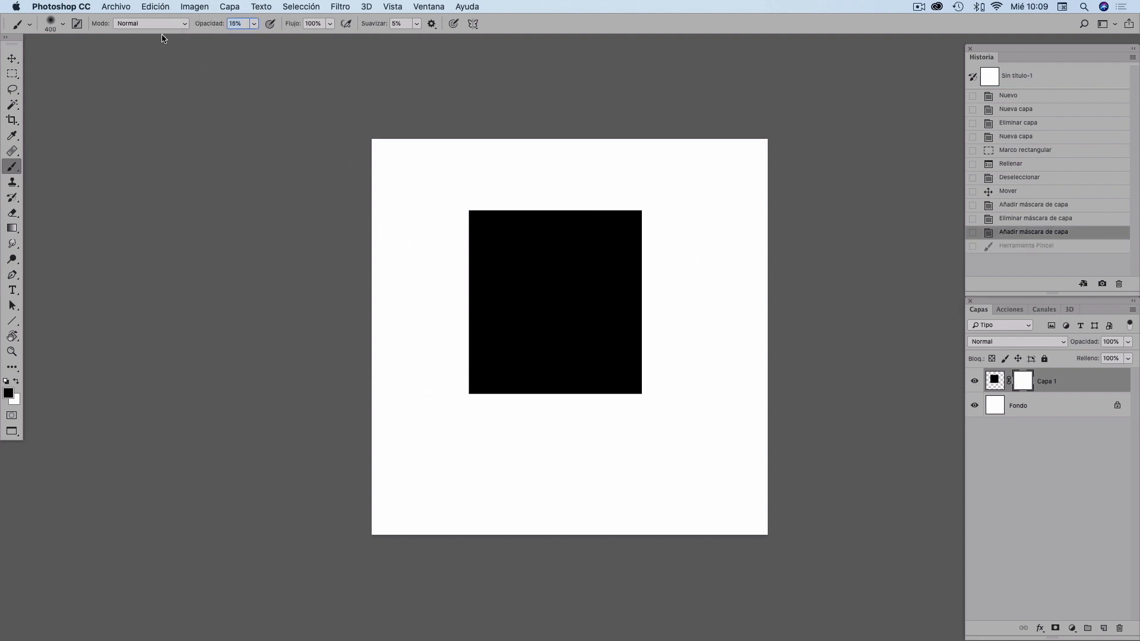
# - Paint low-opacity strokes on the mask over the square's lower-right corner, then revert them in history
pyautogui.moveTo(629, 397)
pyautogui.mouseDown()
pyautogui.moveTo(607, 377)
pyautogui.moveTo(638, 335)
pyautogui.moveTo(617, 367)
pyautogui.mouseUp()
pyautogui.moveTo(623, 374)
pyautogui.mouseDown()
pyautogui.moveTo(636, 411)
pyautogui.moveTo(640, 387)
pyautogui.moveTo(599, 388)
pyautogui.mouseUp()
pyautogui.moveTo(594, 403)
pyautogui.mouseDown()
pyautogui.moveTo(646, 388)
pyautogui.moveTo(627, 397)
pyautogui.moveTo(646, 365)
pyautogui.moveTo(610, 377)
pyautogui.moveTo(651, 384)
pyautogui.moveTo(614, 407)
pyautogui.moveTo(637, 386)
pyautogui.moveTo(616, 390)
pyautogui.moveTo(634, 341)
pyautogui.moveTo(585, 361)
pyautogui.moveTo(649, 397)
pyautogui.mouseUp()
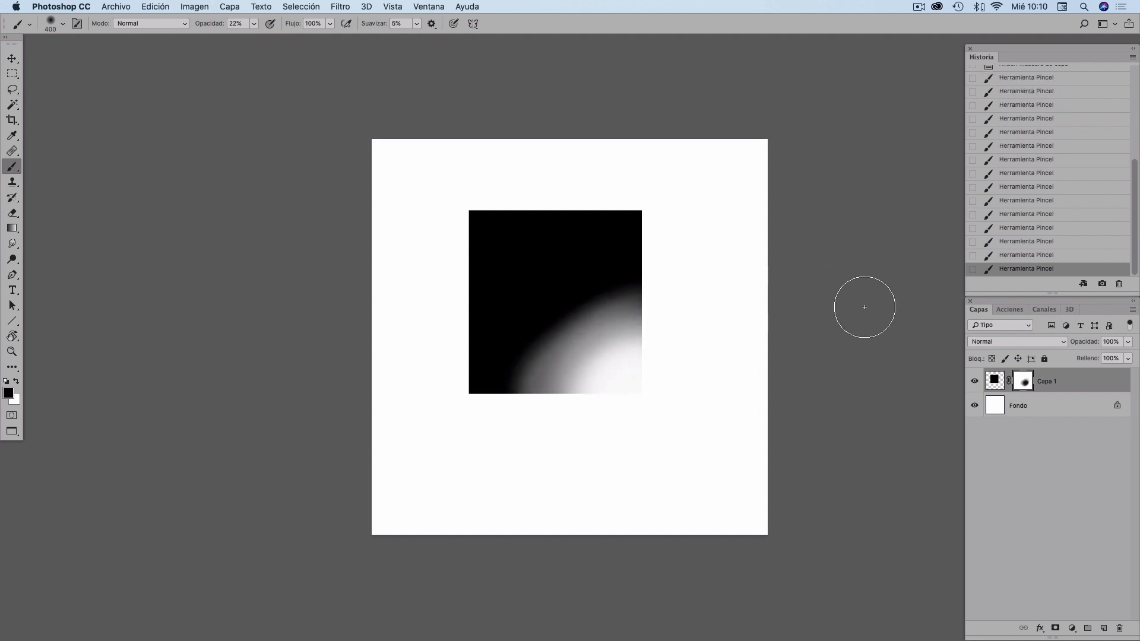
pyautogui.scroll(1, 1044, 89)
pyautogui.click(1033, 71)
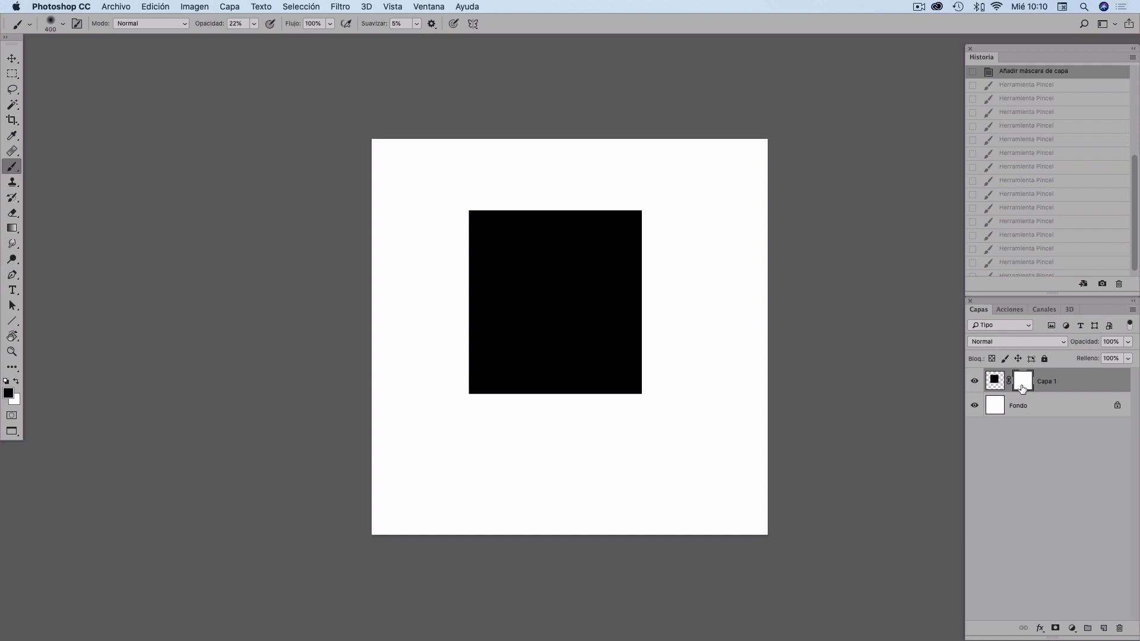
# - Delete the layer mask from Capa 1 without applying it
pyautogui.moveTo(1025, 385); pyautogui.dragTo(1117, 627)
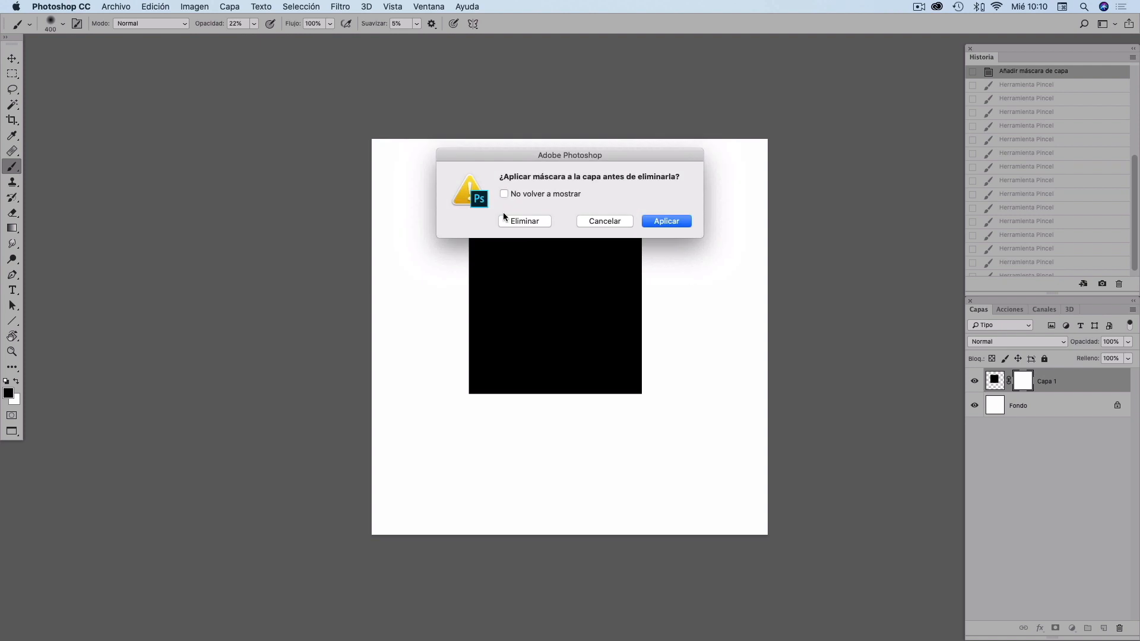
pyautogui.click(508, 221)
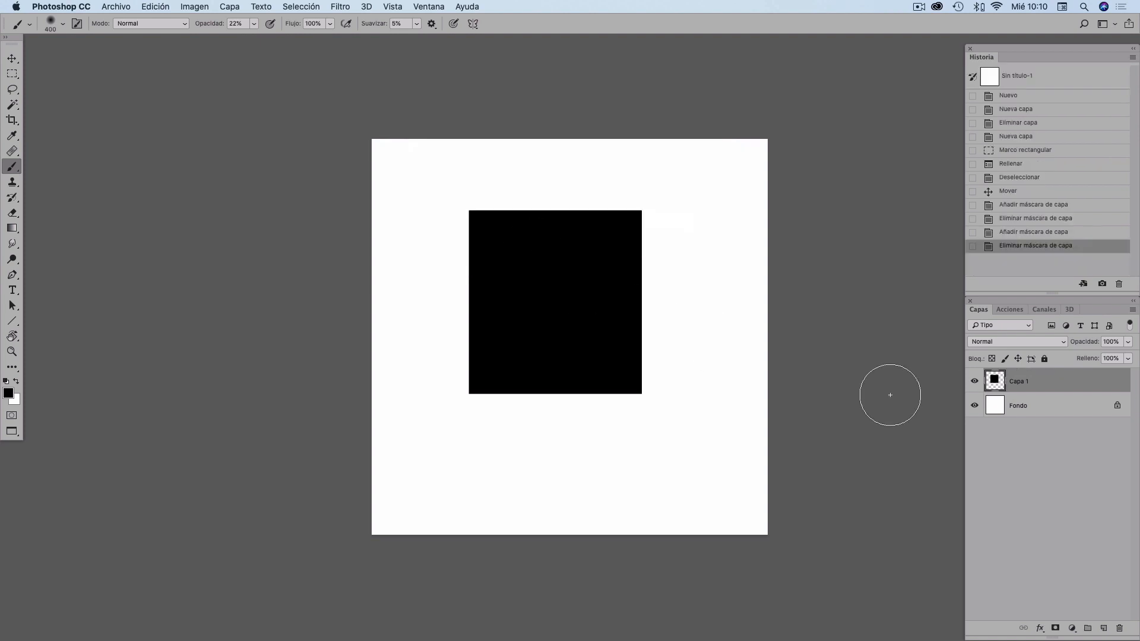
# - Add a fresh layer mask to Capa 1
pyautogui.keyDown('alt'); pyautogui.click(1053, 628); pyautogui.keyUp('alt')
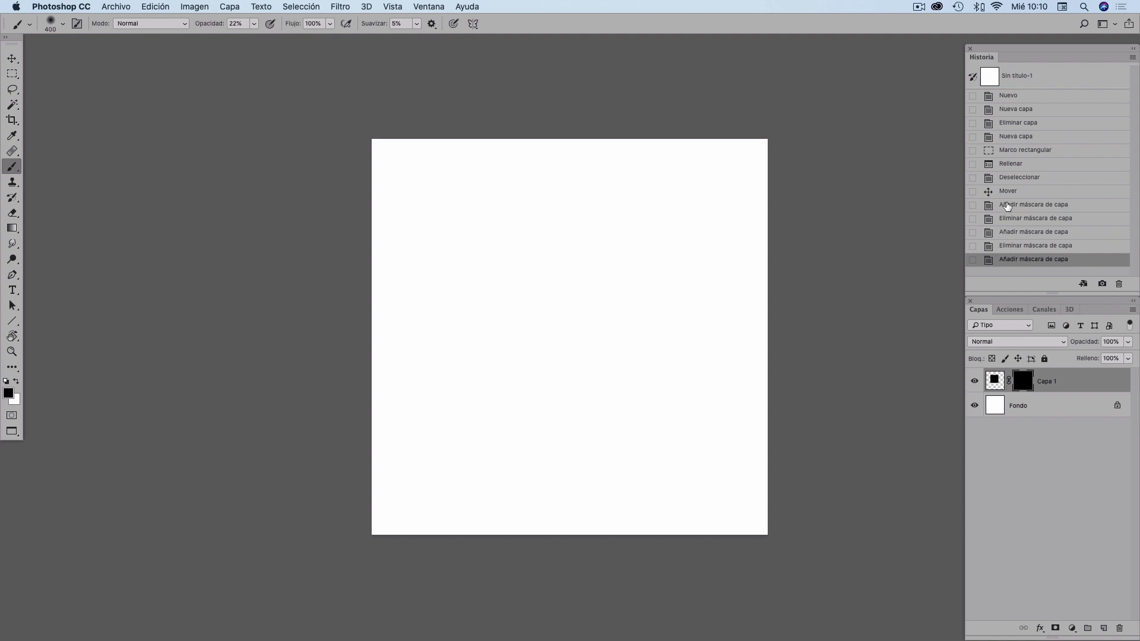
pyautogui.click(1004, 247)
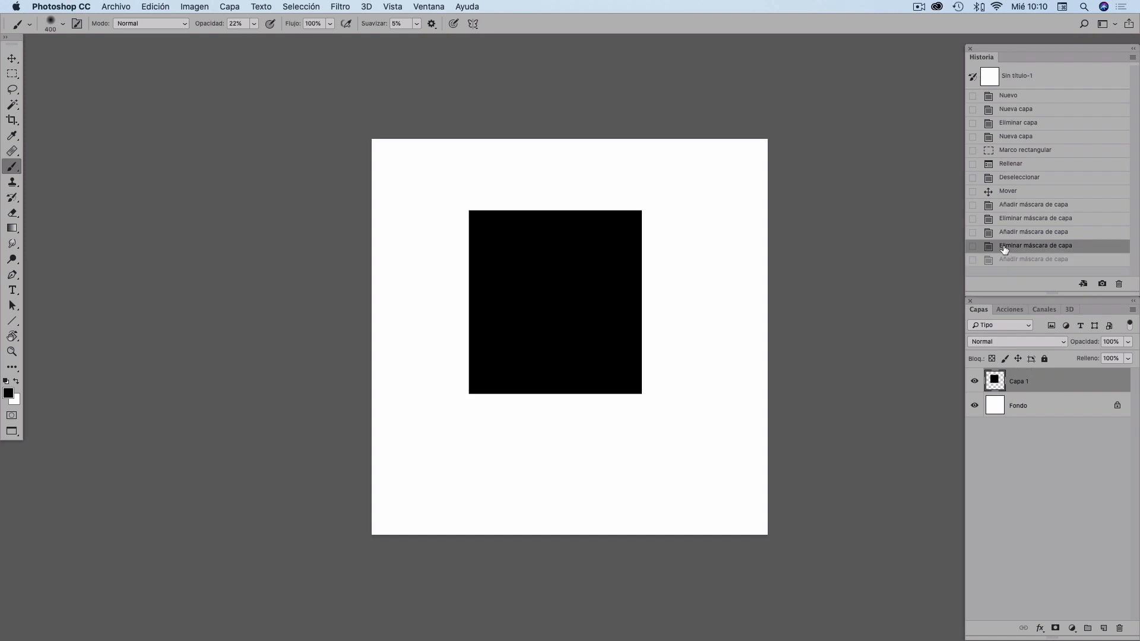
pyautogui.click(1056, 629)
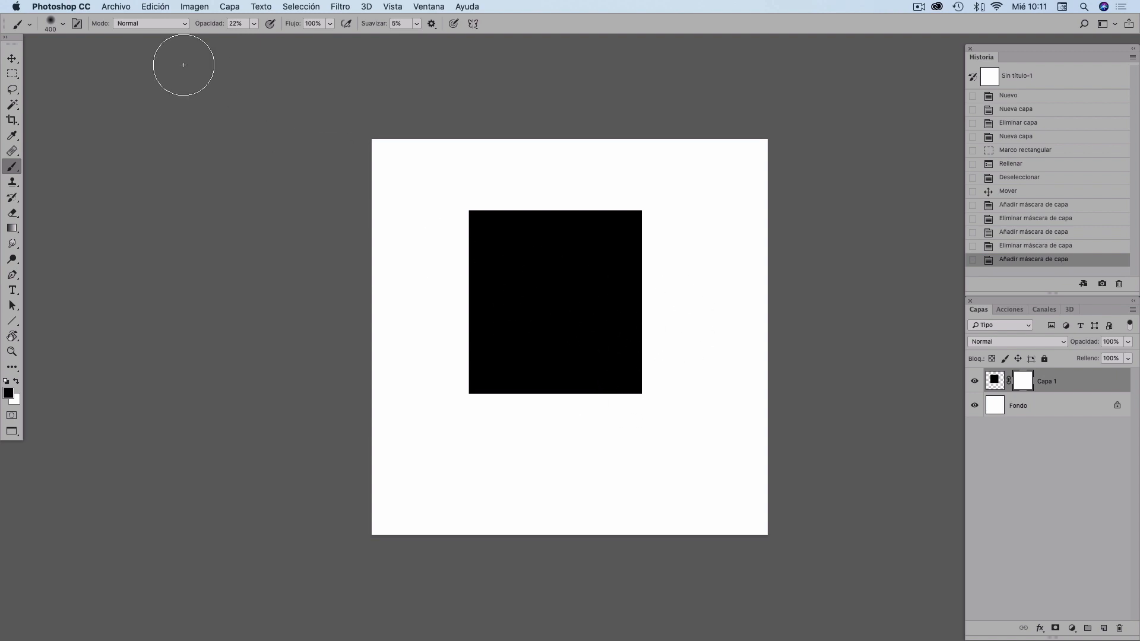
# - Set the brush opacity to 100% and paint black on the mask to hide the square's lower-right corner
pyautogui.moveTo(200, 26); pyautogui.dragTo(323, 34)
pyautogui.moveTo(649, 394)
pyautogui.mouseDown()
pyautogui.moveTo(570, 425)
pyautogui.moveTo(572, 399)
pyautogui.moveTo(621, 346)
pyautogui.mouseUp()
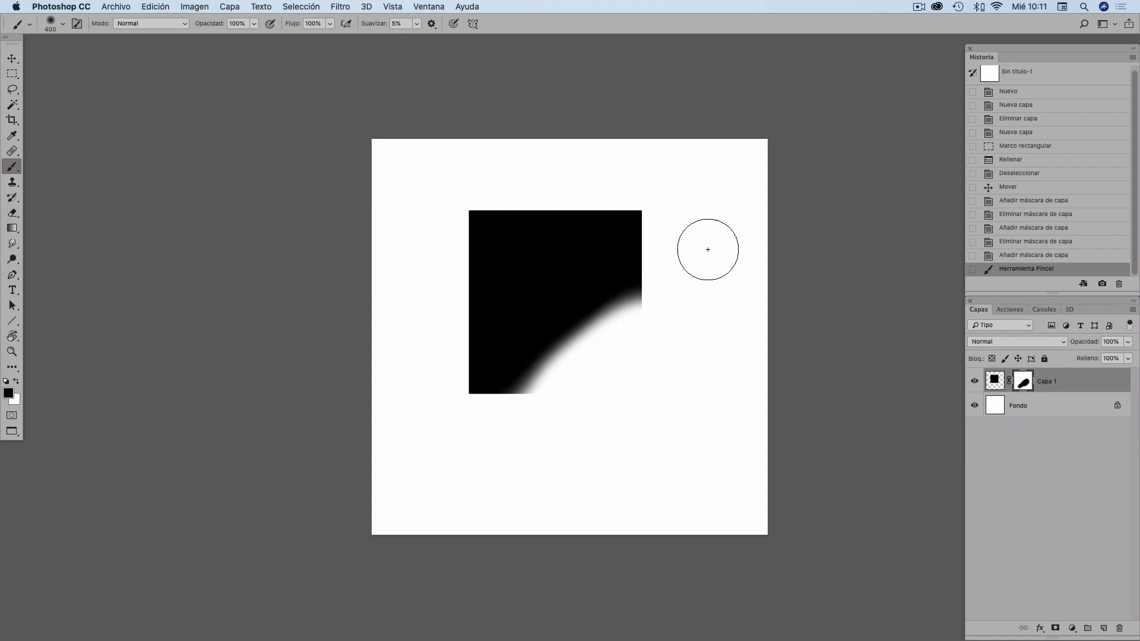
pyautogui.moveTo(628, 315); pyautogui.dragTo(650, 258)
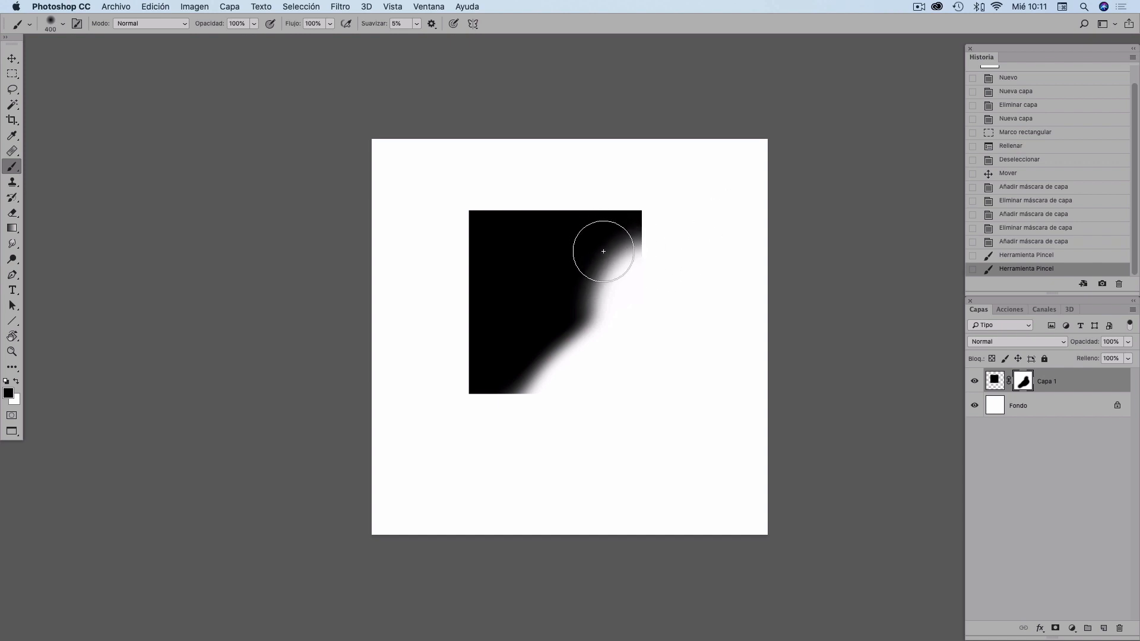
pyautogui.moveTo(603, 249)
pyautogui.mouseDown()
pyautogui.moveTo(591, 325)
pyautogui.moveTo(605, 316)
pyautogui.moveTo(587, 340)
pyautogui.moveTo(555, 290)
pyautogui.mouseUp()
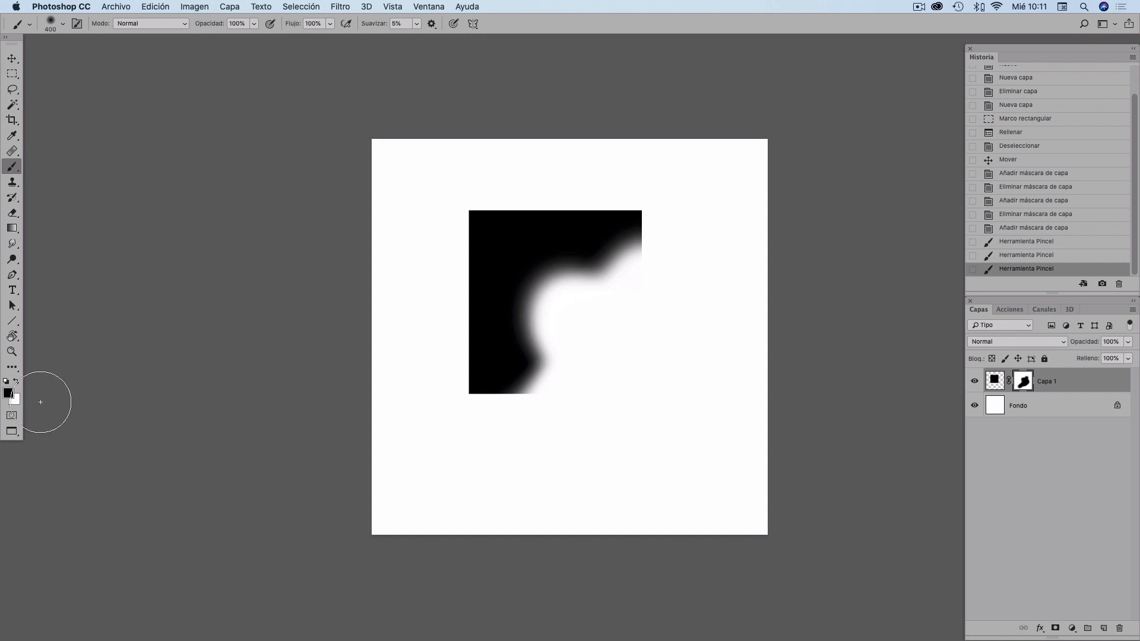
# - Swap foreground and background colours and paint on the mask to refine the diagonal edge of the hidden corner
pyautogui.press('x')
pyautogui.moveTo(562, 237)
pyautogui.mouseDown()
pyautogui.moveTo(492, 301)
pyautogui.moveTo(598, 221)
pyautogui.moveTo(488, 335)
pyautogui.moveTo(585, 245)
pyautogui.moveTo(488, 358)
pyautogui.moveTo(612, 229)
pyautogui.moveTo(498, 346)
pyautogui.mouseUp()
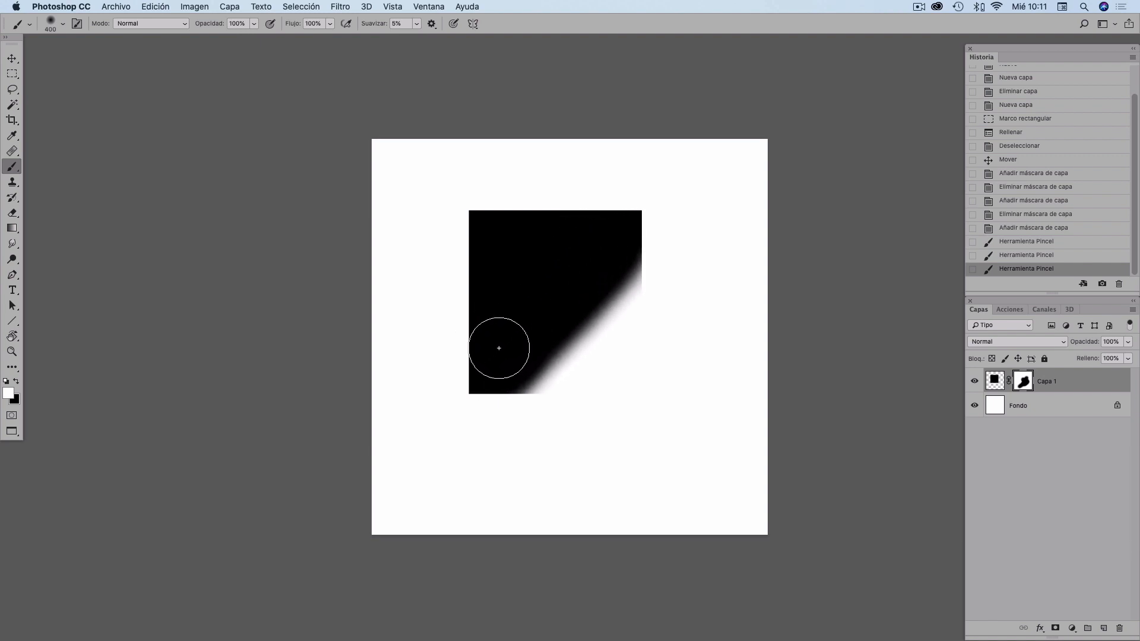
pyautogui.moveTo(649, 392)
pyautogui.mouseDown()
pyautogui.moveTo(644, 402)
pyautogui.moveTo(685, 466)
pyautogui.mouseUp()
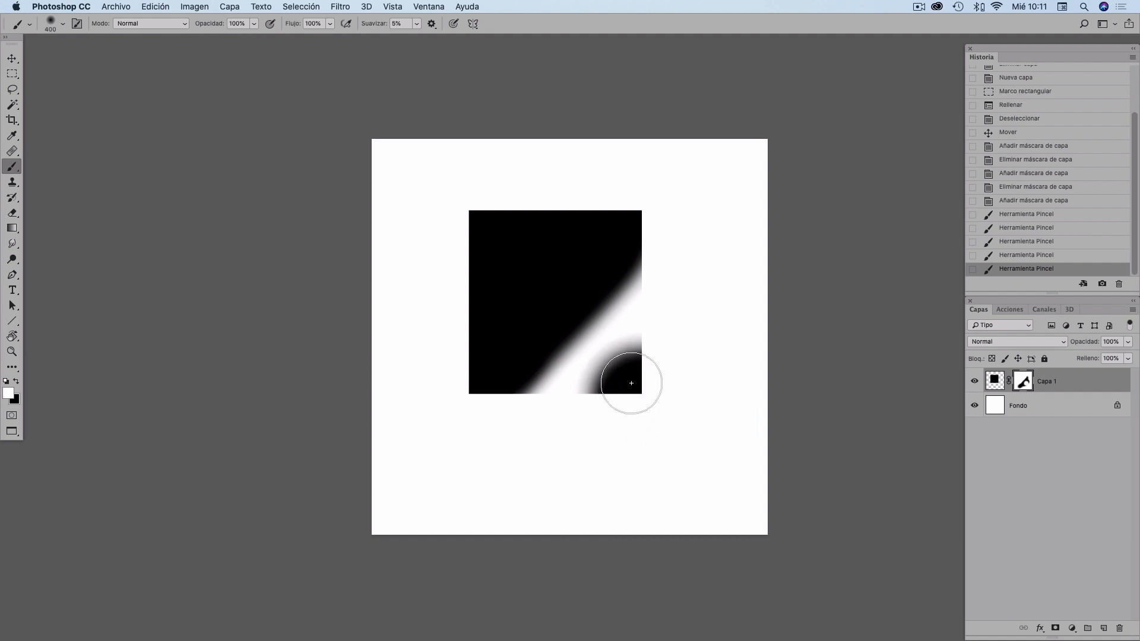
pyautogui.press('x')
pyautogui.moveTo(639, 373)
pyautogui.mouseDown()
pyautogui.moveTo(596, 407)
pyautogui.moveTo(646, 445)
pyautogui.mouseUp()
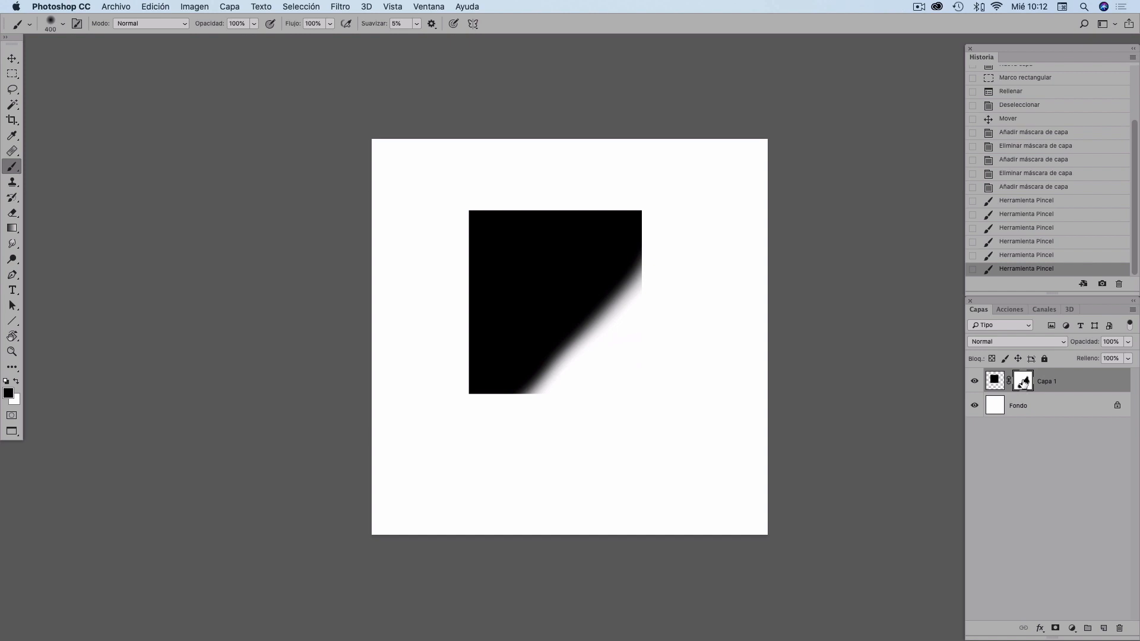
# - Display the layer mask on its own in the canvas
pyautogui.keyDown('alt'); pyautogui.click(1022, 381); pyautogui.keyUp('alt')
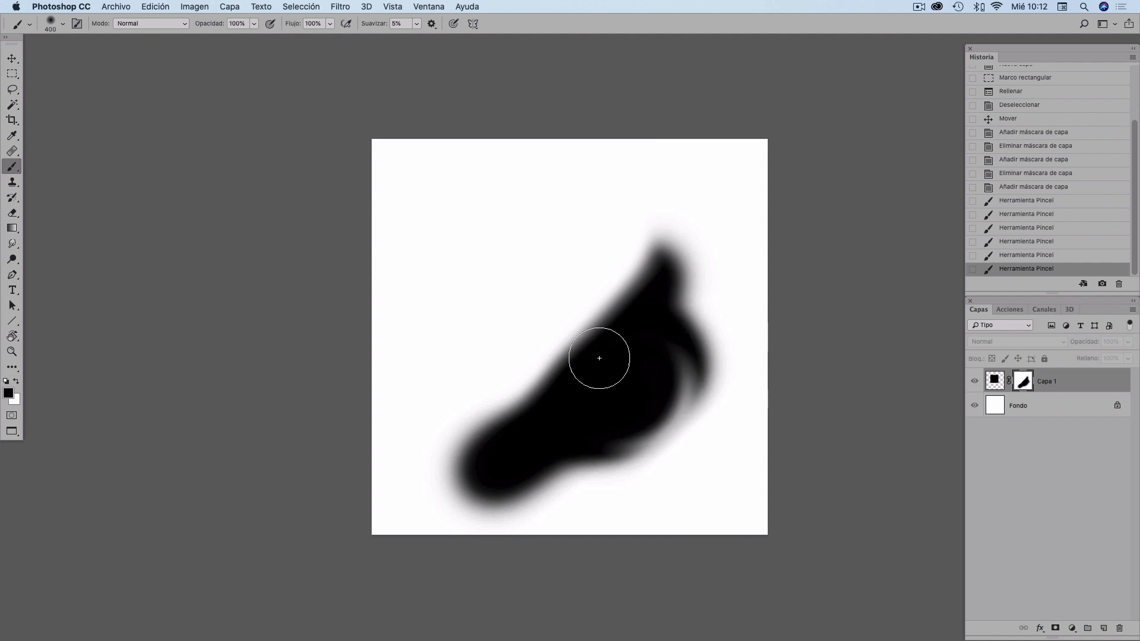
pyautogui.keyDown('alt'); pyautogui.click(1025, 382); pyautogui.keyUp('alt')
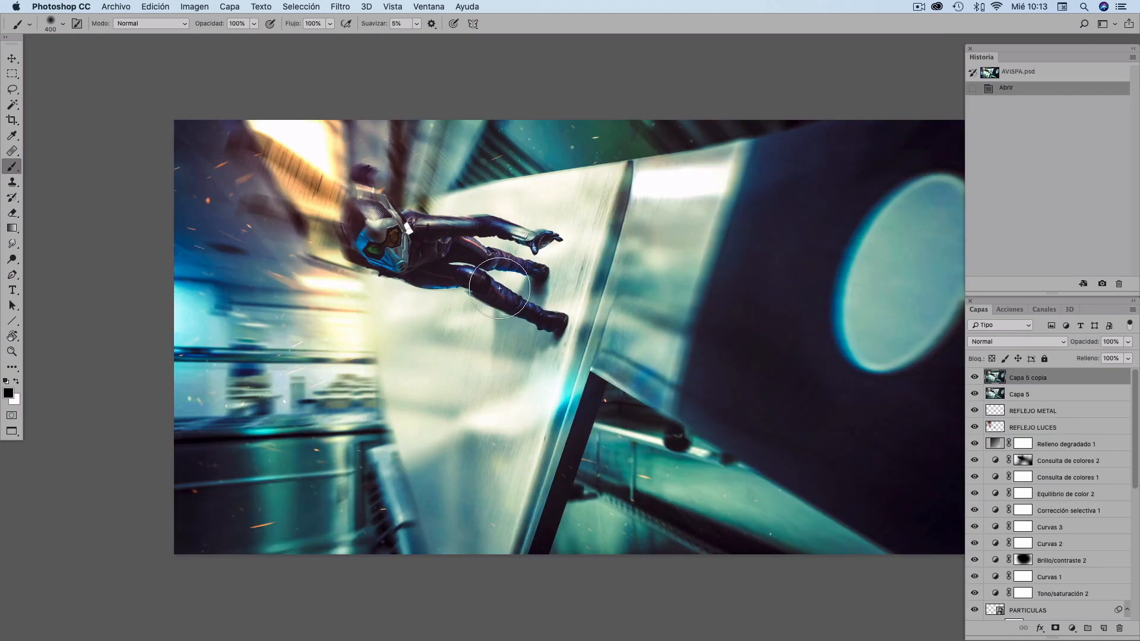
pyautogui.moveTo(565, 353); pyautogui.dragTo(517, 346)
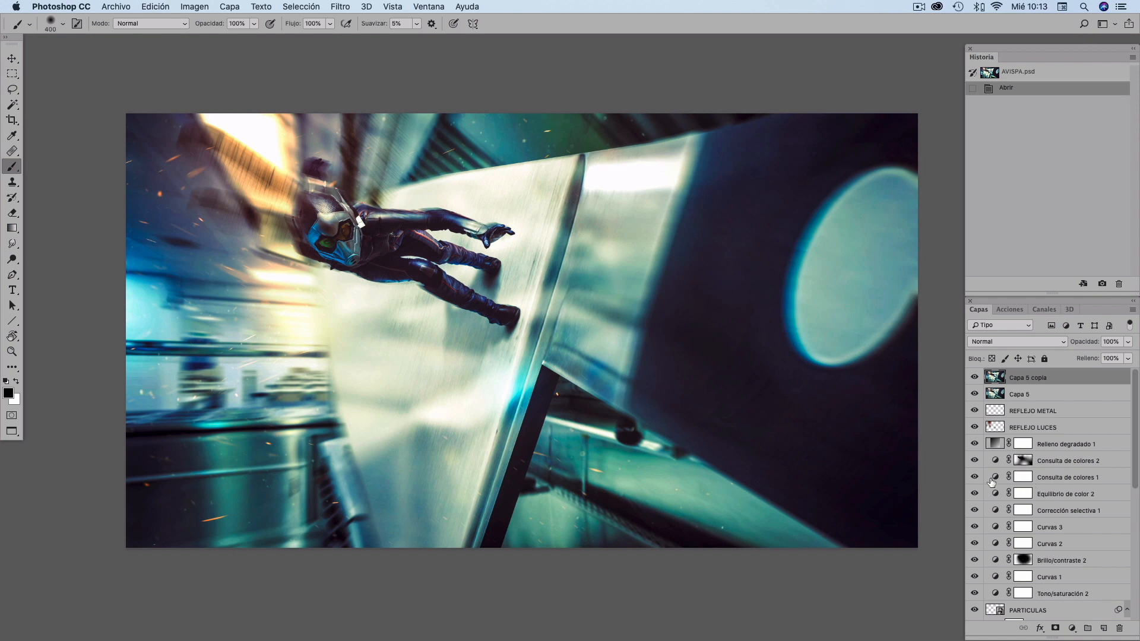
pyautogui.click(1071, 629)
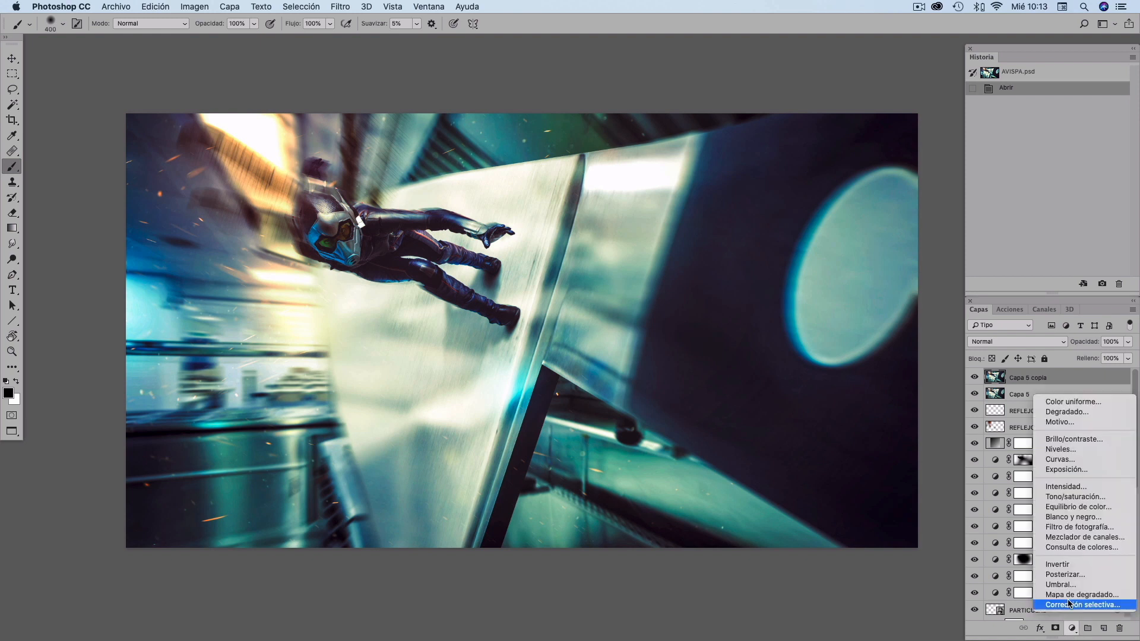
pyautogui.click(996, 464)
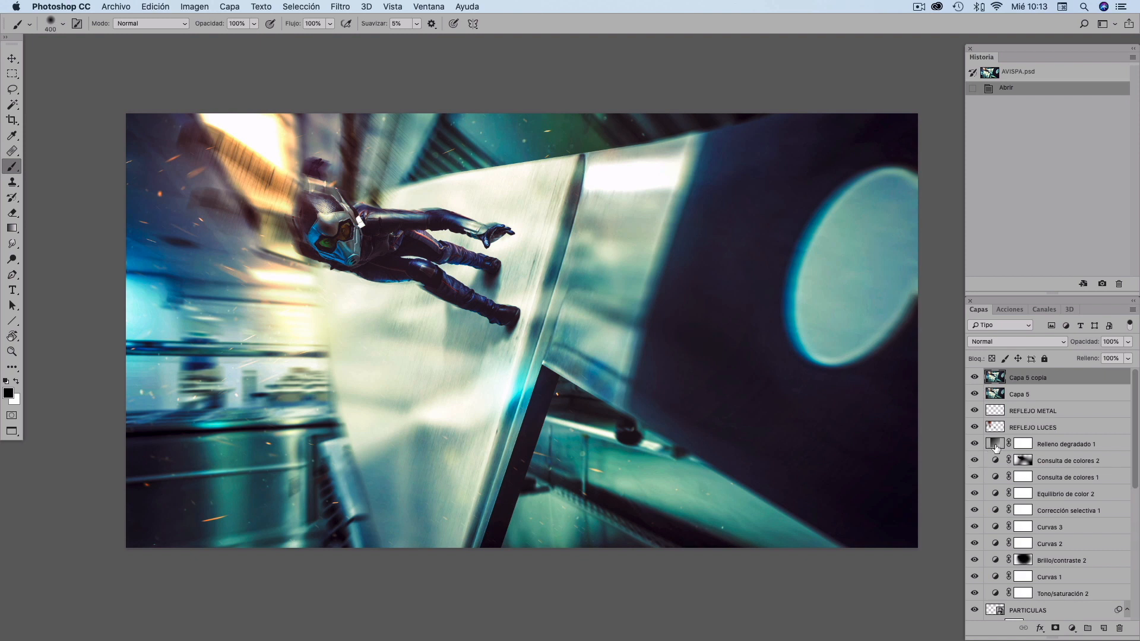
# - Hide the Capa 5 copia layer and toggle the Brillo/contraste 2 layer off and on to compare
pyautogui.click(975, 378)
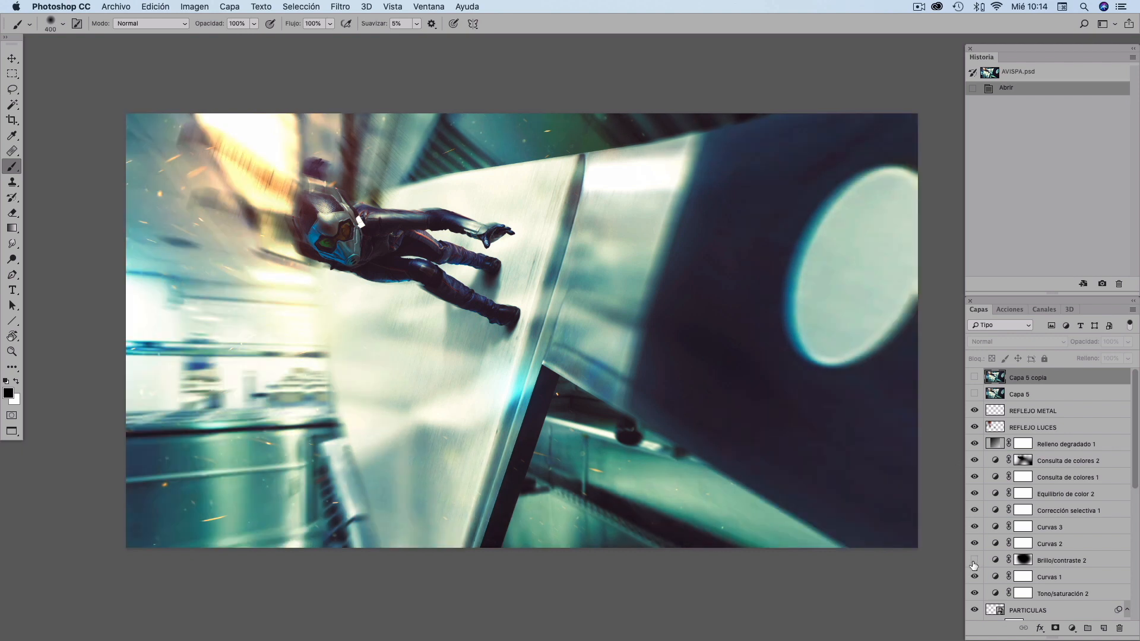
pyautogui.click(973, 561)
pyautogui.click(973, 560)
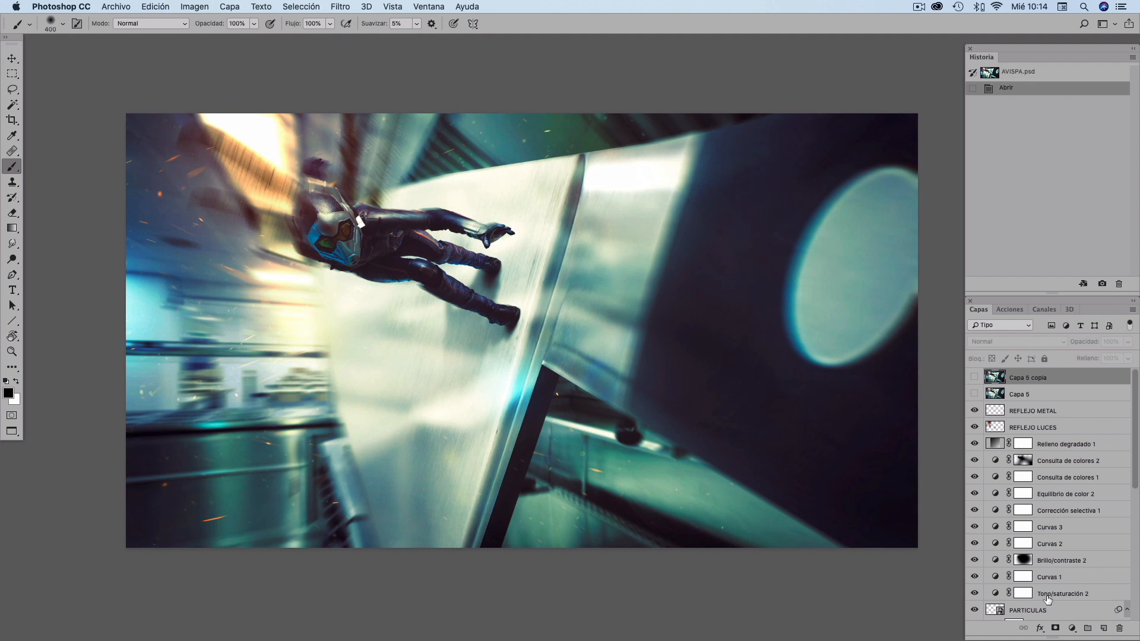
# - Add a Curves adjustment layer and pull the curve's midpoint down to input 130, output 103
pyautogui.click(1071, 628)
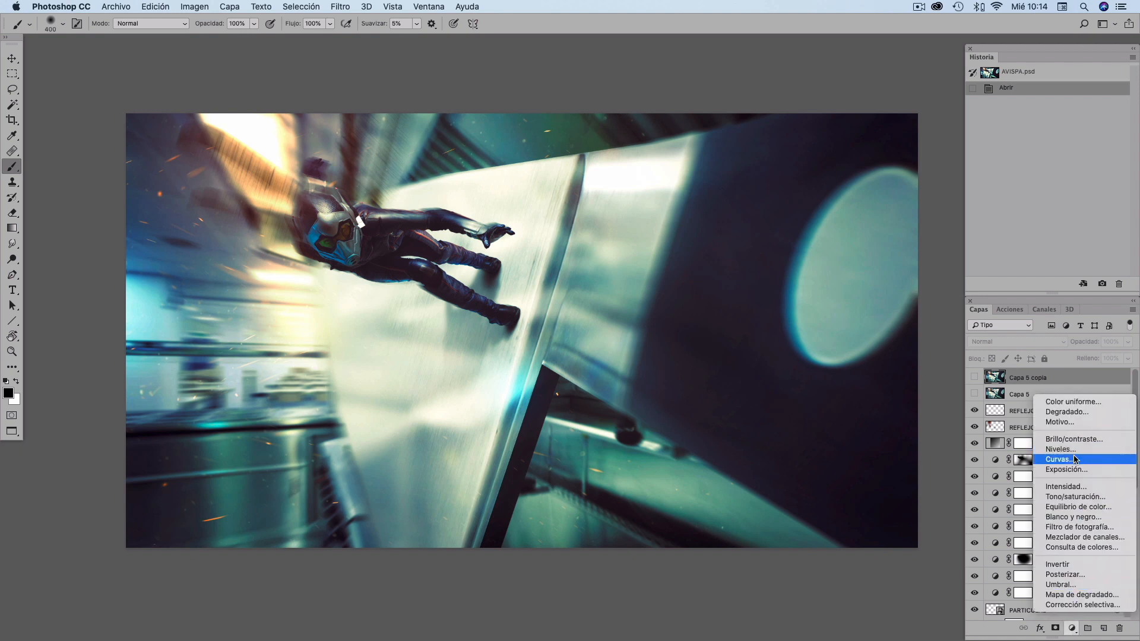
pyautogui.click(1060, 459)
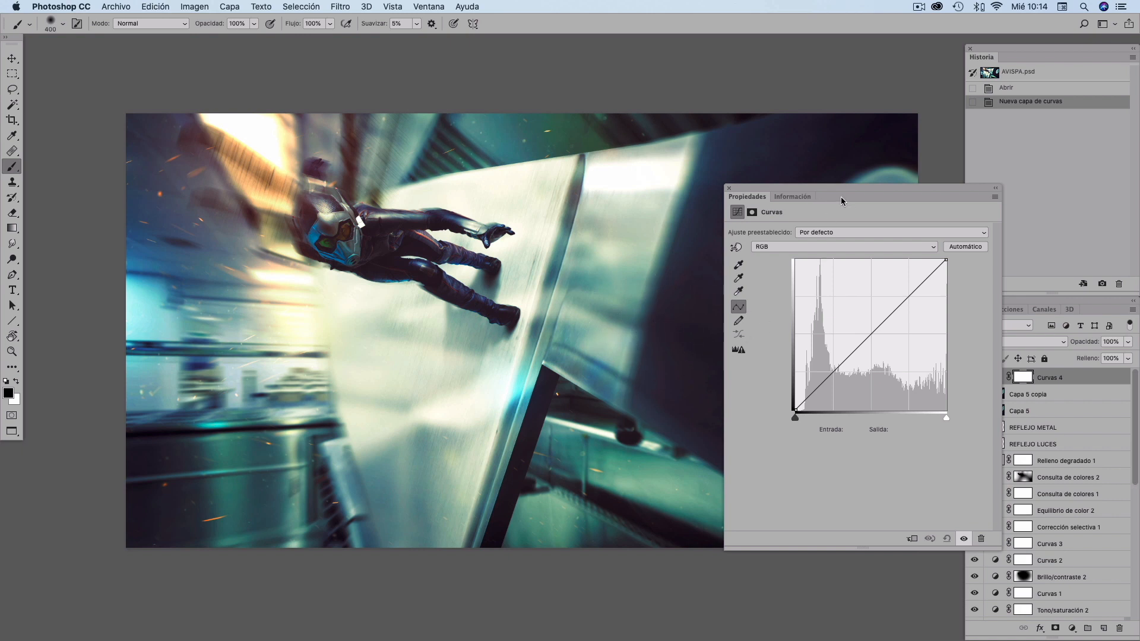
pyautogui.moveTo(849, 189); pyautogui.dragTo(868, 189)
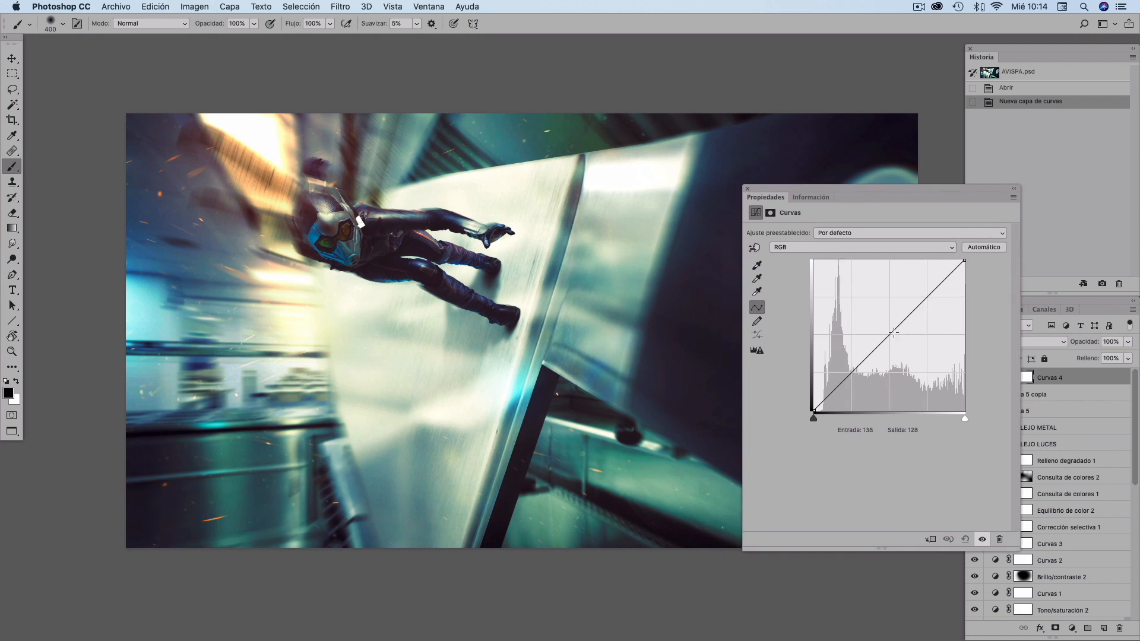
pyautogui.moveTo(893, 332); pyautogui.dragTo(890, 350)
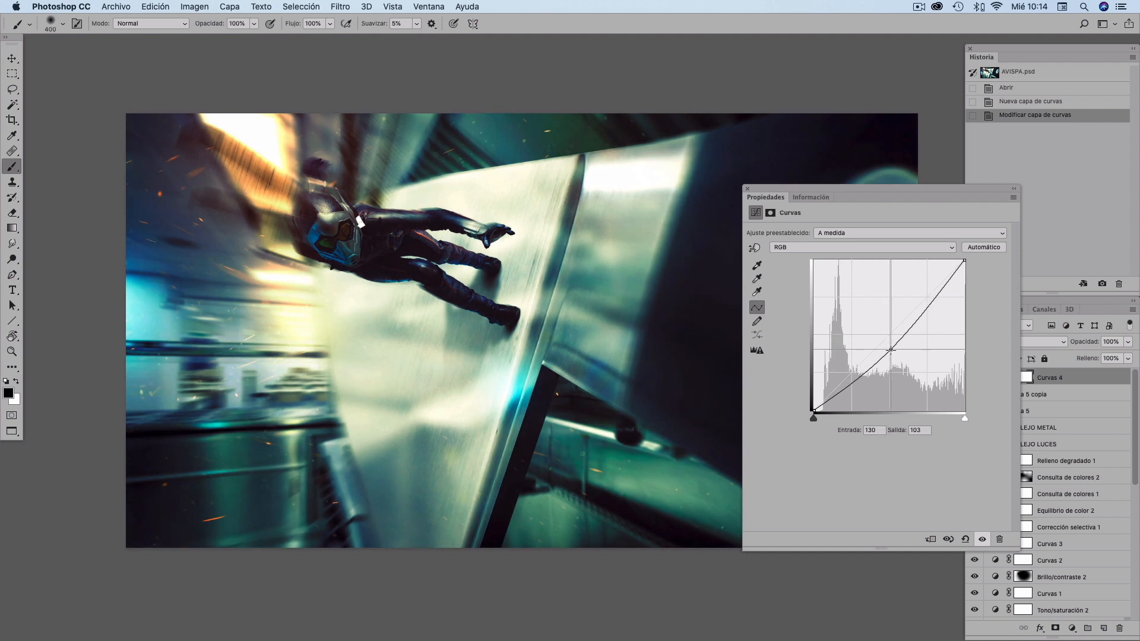
pyautogui.click(746, 189)
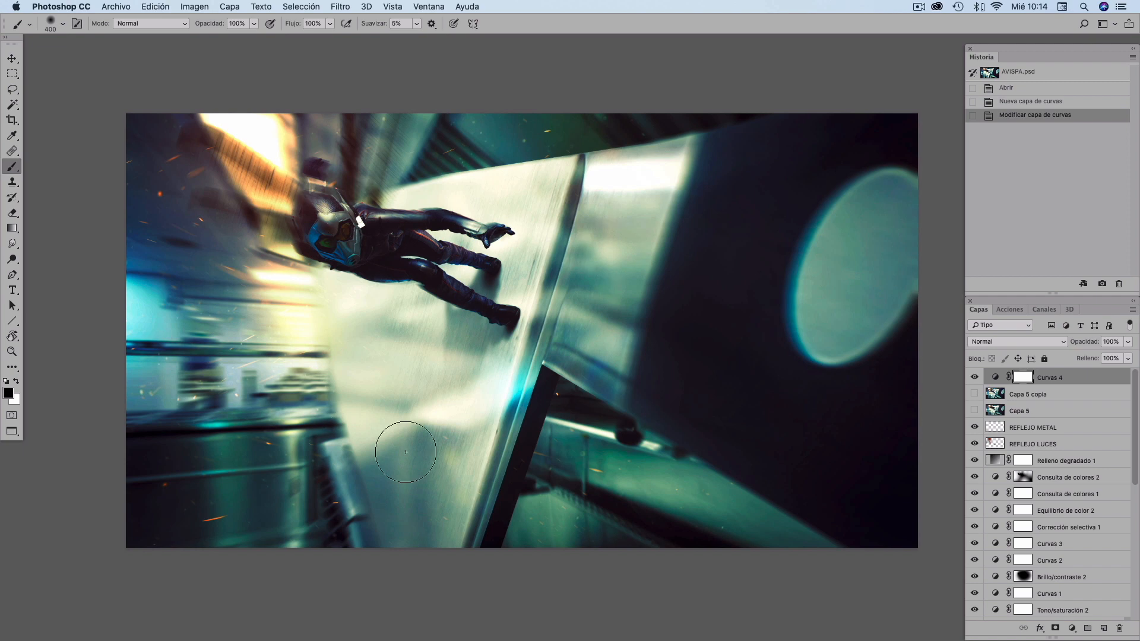
# - Toggle the Curvas 4 layer's visibility to compare the darkening
pyautogui.click(974, 378)
pyautogui.click(974, 377)
pyautogui.click(973, 378)
# - Reduce the brush size to 200 and paint black on the Curvas 4 mask over the figure
pyautogui.press('[')
pyautogui.press('[')
pyautogui.press('[')
pyautogui.press('[')
pyautogui.moveTo(311, 195)
pyautogui.mouseDown()
pyautogui.moveTo(336, 228)
pyautogui.moveTo(382, 235)
pyautogui.moveTo(352, 238)
pyautogui.moveTo(374, 255)
pyautogui.moveTo(421, 258)
pyautogui.moveTo(489, 308)
pyautogui.moveTo(426, 249)
pyautogui.moveTo(488, 272)
pyautogui.mouseUp()
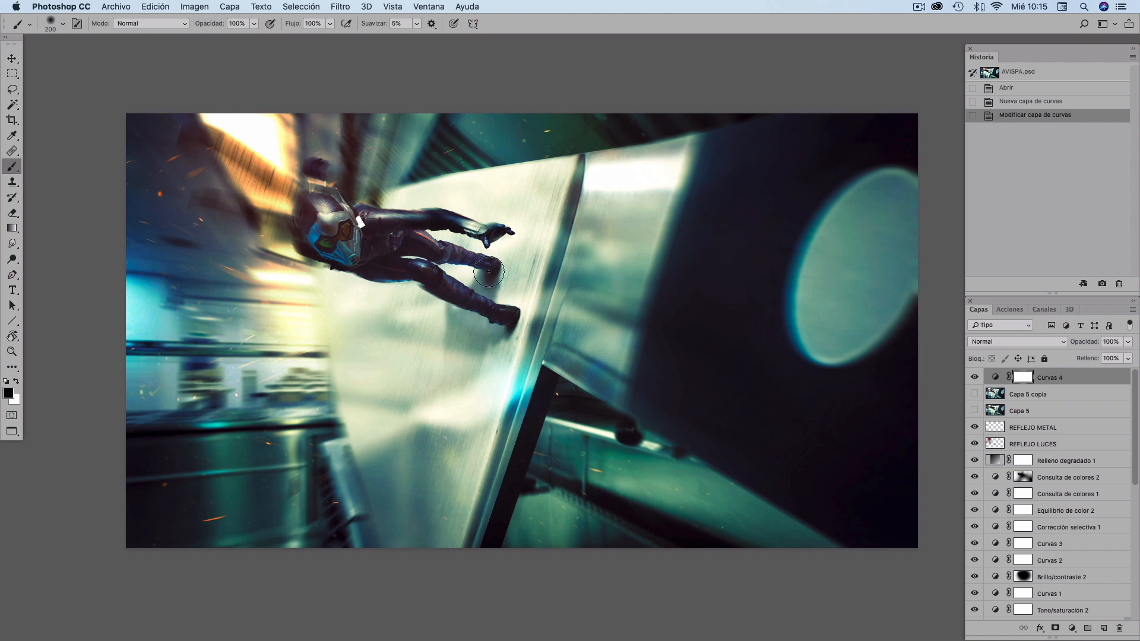
pyautogui.moveTo(358, 226); pyautogui.dragTo(475, 236)
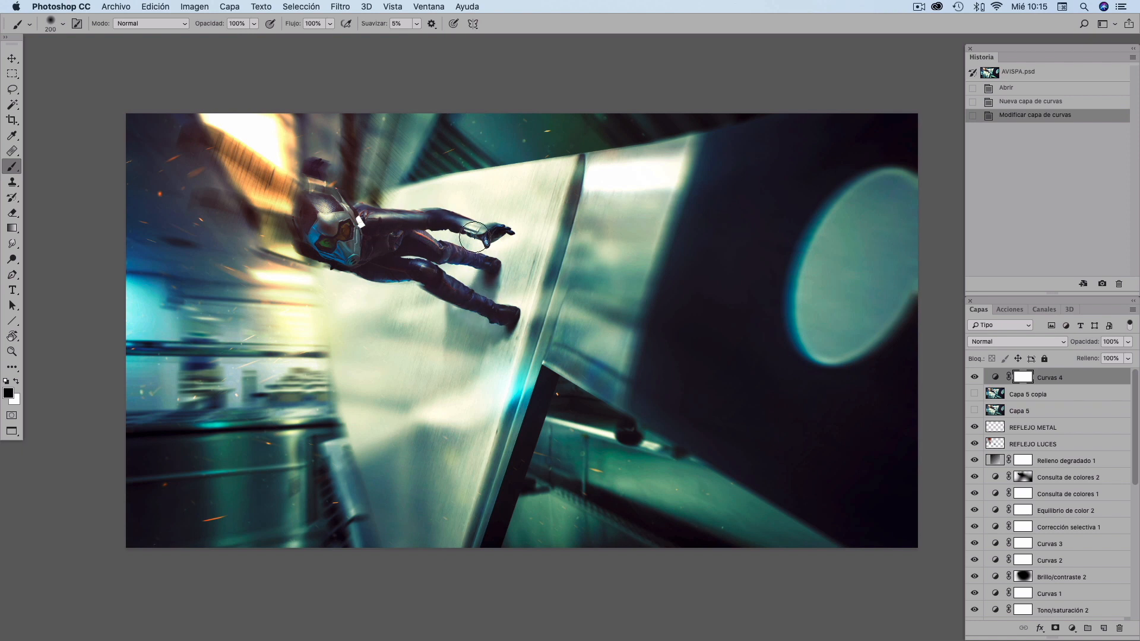
pyautogui.moveTo(346, 225)
pyautogui.mouseDown()
pyautogui.moveTo(302, 199)
pyautogui.moveTo(318, 229)
pyautogui.moveTo(311, 234)
pyautogui.moveTo(335, 250)
pyautogui.moveTo(365, 259)
pyautogui.moveTo(309, 210)
pyautogui.moveTo(401, 257)
pyautogui.moveTo(482, 272)
pyautogui.moveTo(407, 259)
pyautogui.moveTo(463, 298)
pyautogui.mouseUp()
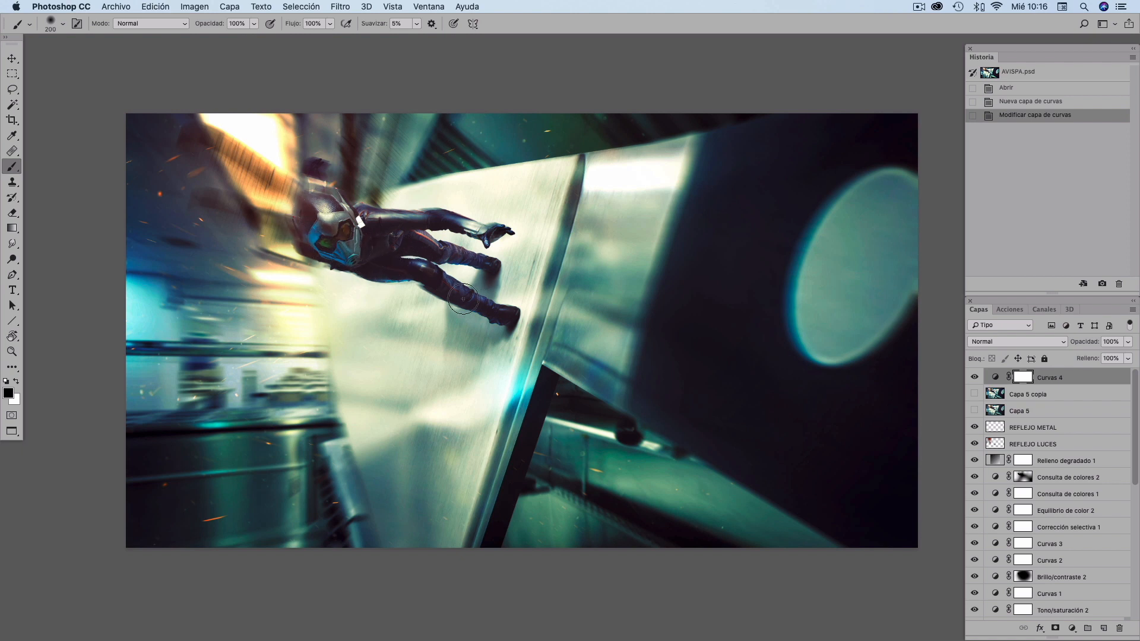
pyautogui.moveTo(406, 256); pyautogui.dragTo(205, 141)
pyautogui.moveTo(292, 222)
pyautogui.mouseDown()
pyautogui.moveTo(259, 217)
pyautogui.moveTo(255, 231)
pyautogui.mouseUp()
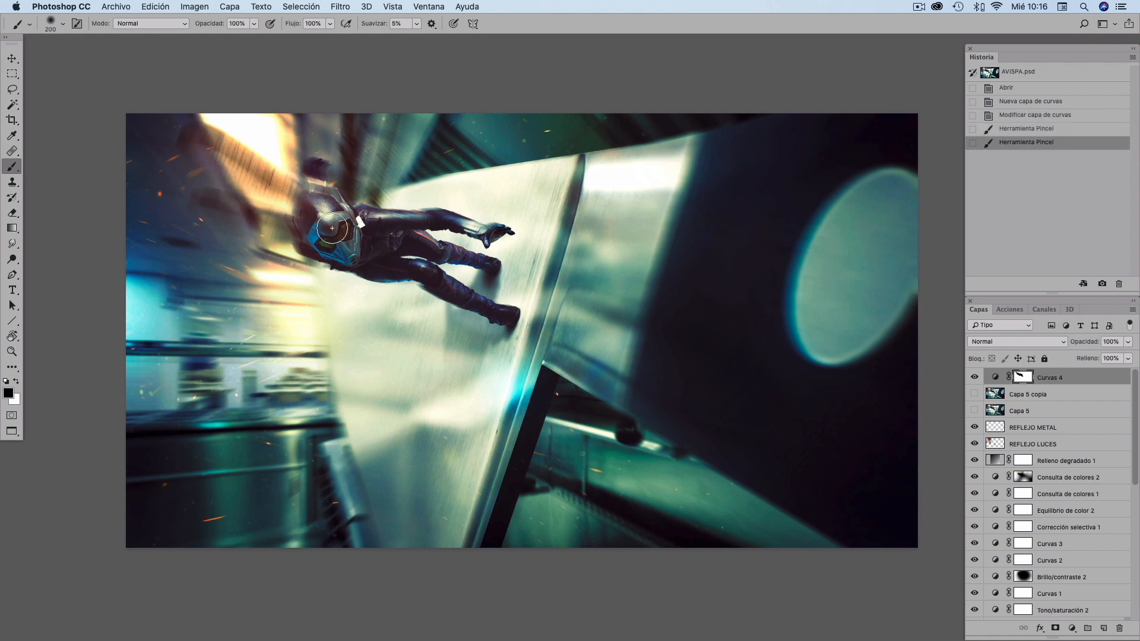
pyautogui.click(331, 229)
# - Toggle the Curvas 4 layer's visibility repeatedly to compare the masked result
pyautogui.click(974, 378)
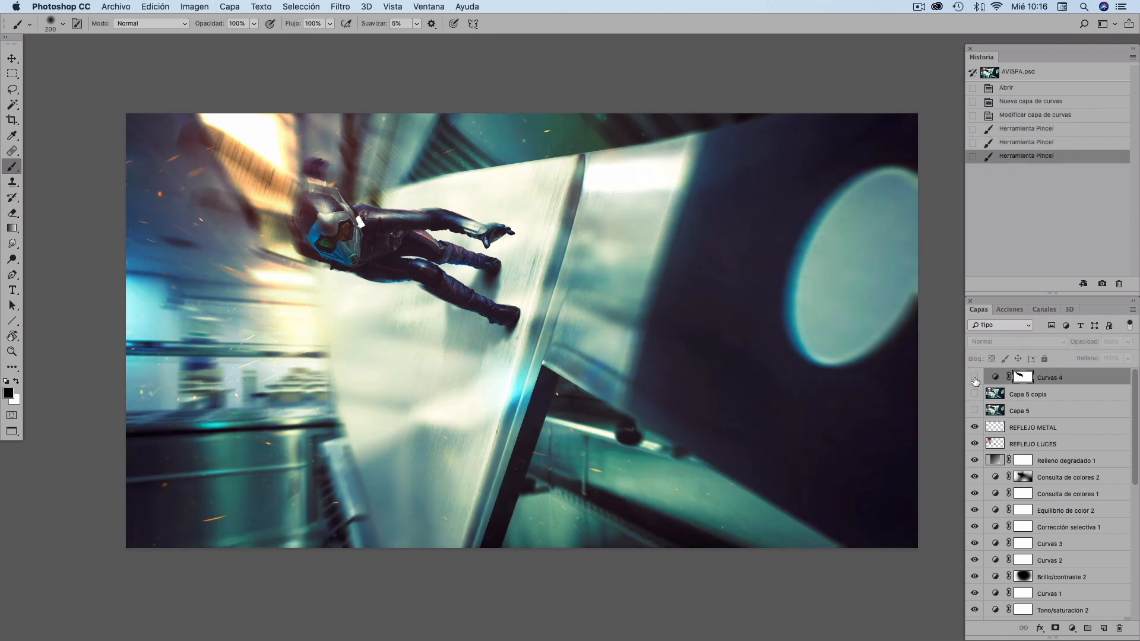
pyautogui.click(974, 378)
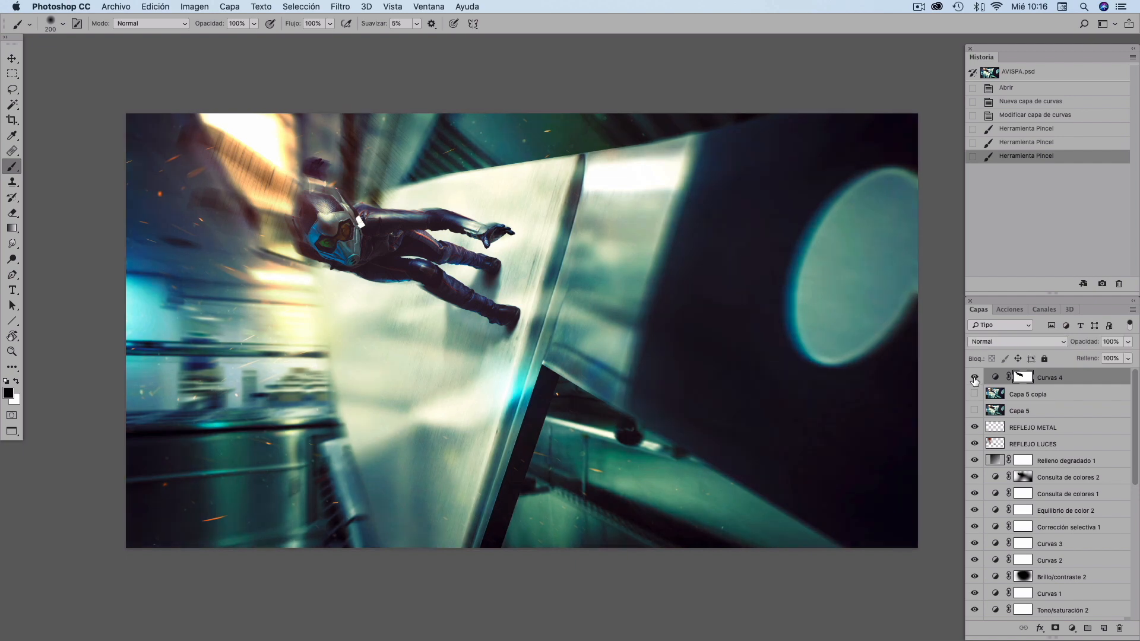
pyautogui.click(974, 378)
pyautogui.click(974, 378)
pyautogui.click(974, 378)
pyautogui.click(974, 378)
pyautogui.click(974, 378)
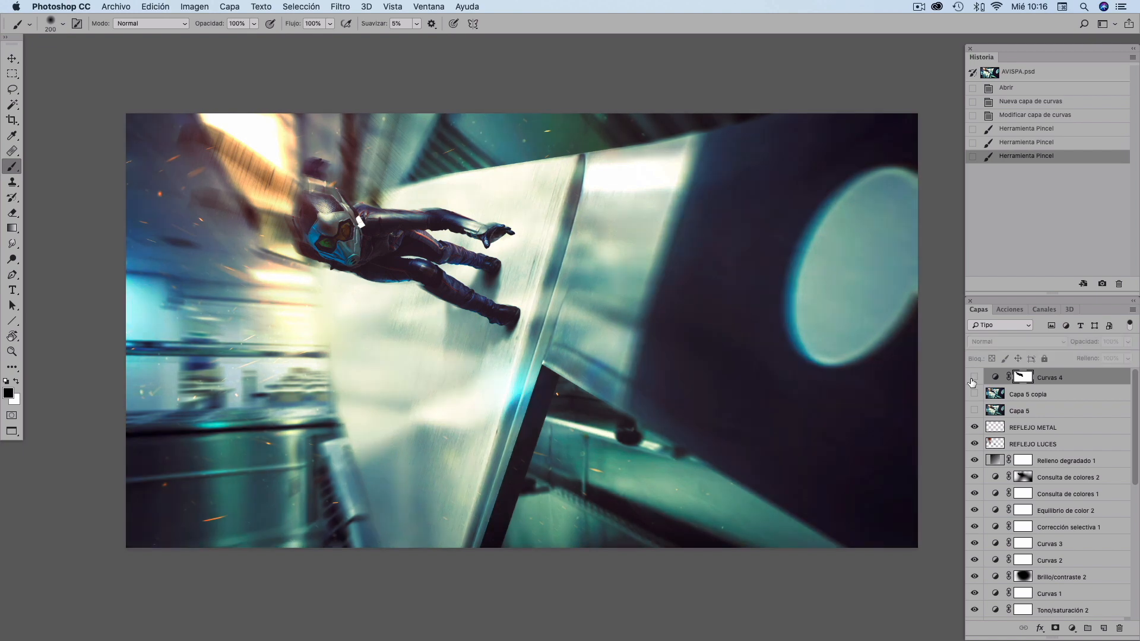
pyautogui.click(974, 378)
pyautogui.click(974, 378)
pyautogui.click(974, 378)
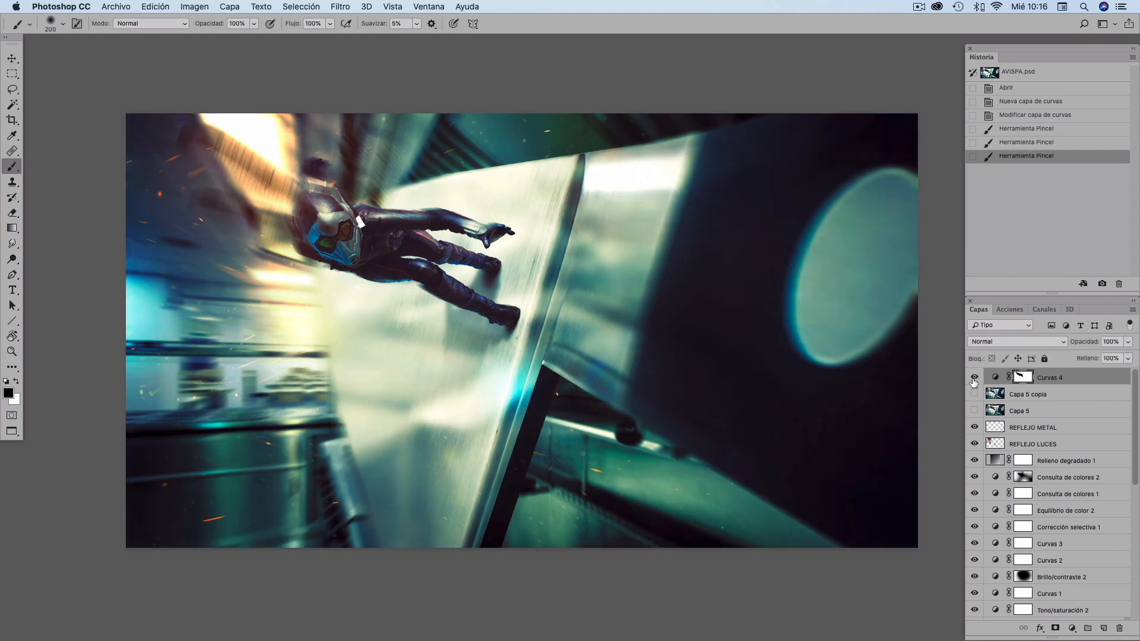
pyautogui.click(974, 379)
pyautogui.click(972, 380)
# - Revert to the Modificar capa de curvas history state and invert the Curvas 4 mask to black
pyautogui.click(1011, 121)
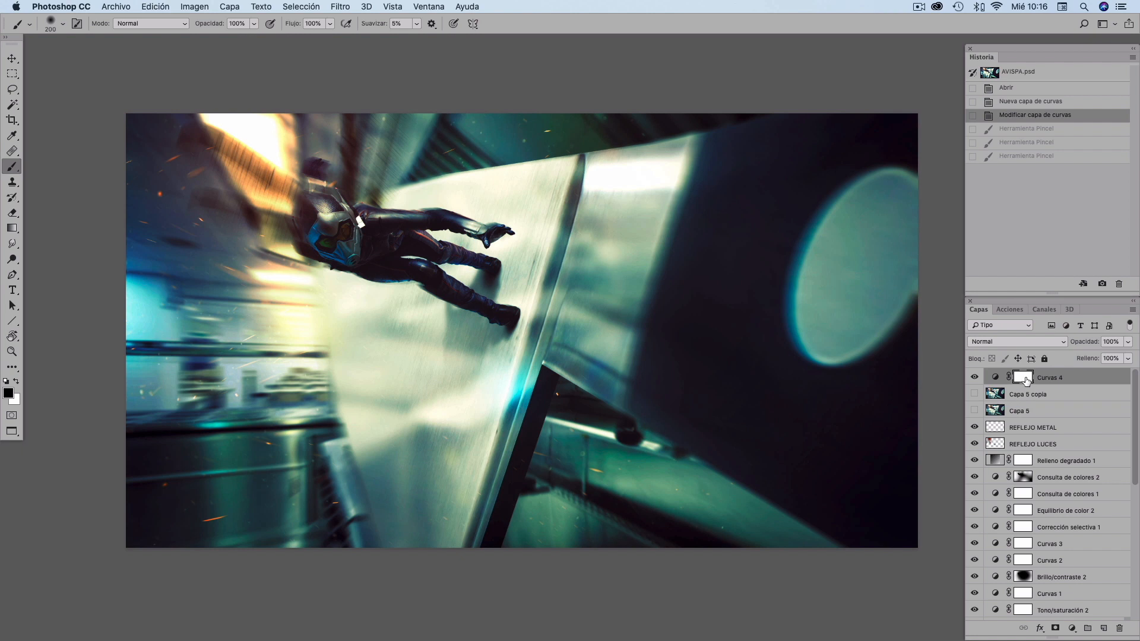
pyautogui.press('super+i')
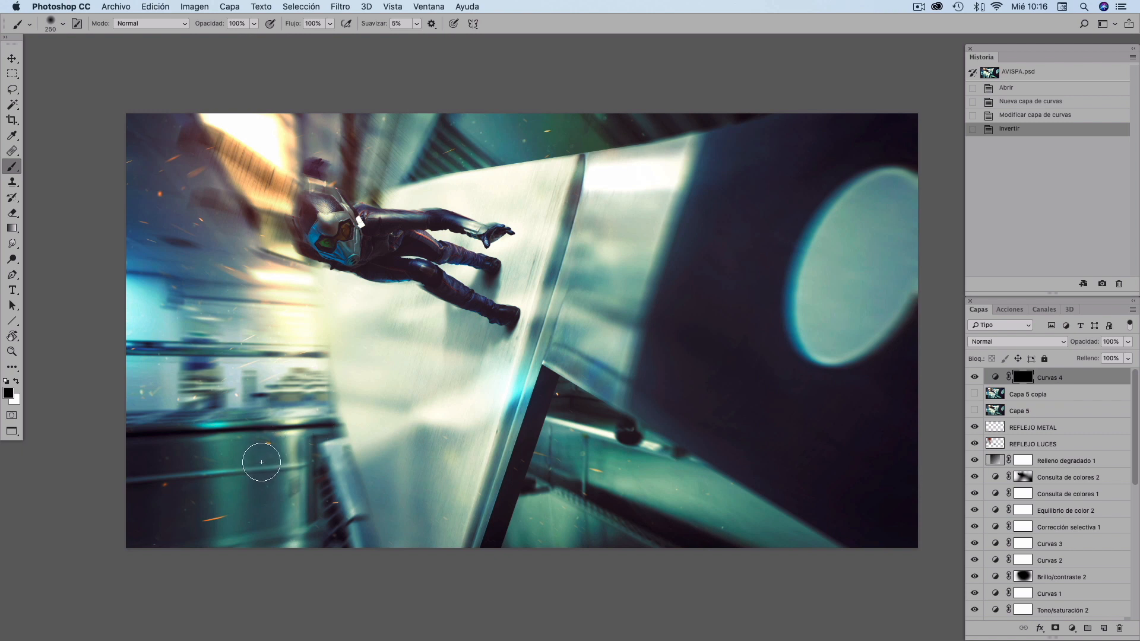
# - Enlarge the brush to 1000, switch to white, and paint on the mask to reveal darkening around the image edges
pyautogui.press(']')
pyautogui.press(']')
pyautogui.press(']')
pyautogui.press(']')
pyautogui.press(']')
pyautogui.press(']')
pyautogui.press(']')
pyautogui.press(']')
pyautogui.press(']')
pyautogui.press('x')
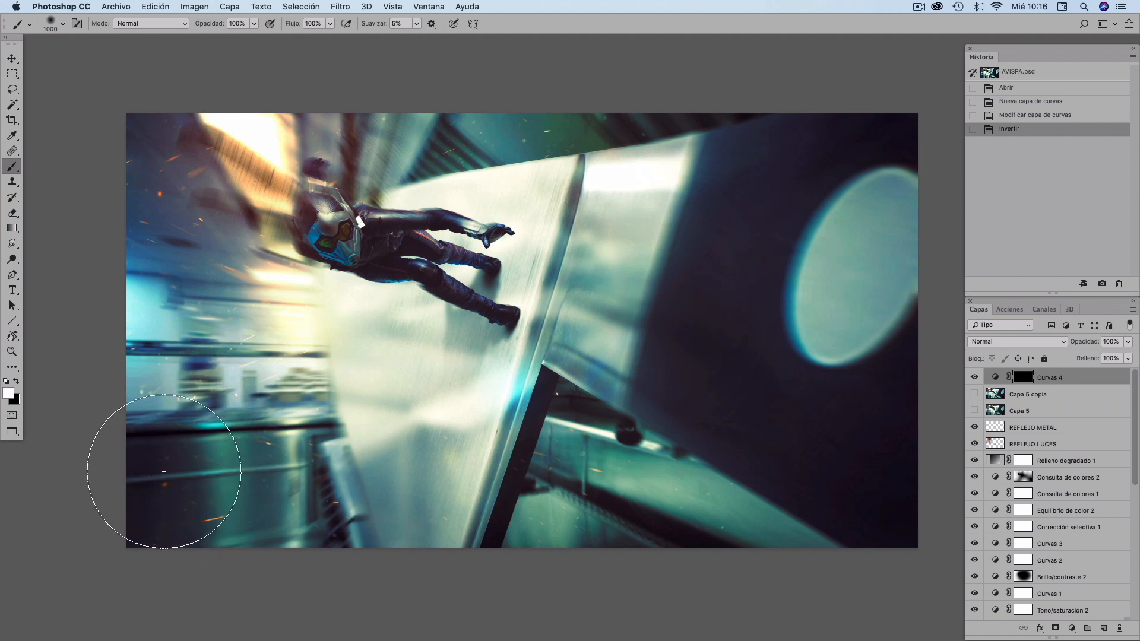
pyautogui.moveTo(168, 483)
pyautogui.mouseDown()
pyautogui.moveTo(233, 474)
pyautogui.moveTo(210, 457)
pyautogui.moveTo(194, 387)
pyautogui.moveTo(269, 432)
pyautogui.moveTo(351, 447)
pyautogui.moveTo(395, 491)
pyautogui.moveTo(292, 448)
pyautogui.moveTo(191, 371)
pyautogui.mouseUp()
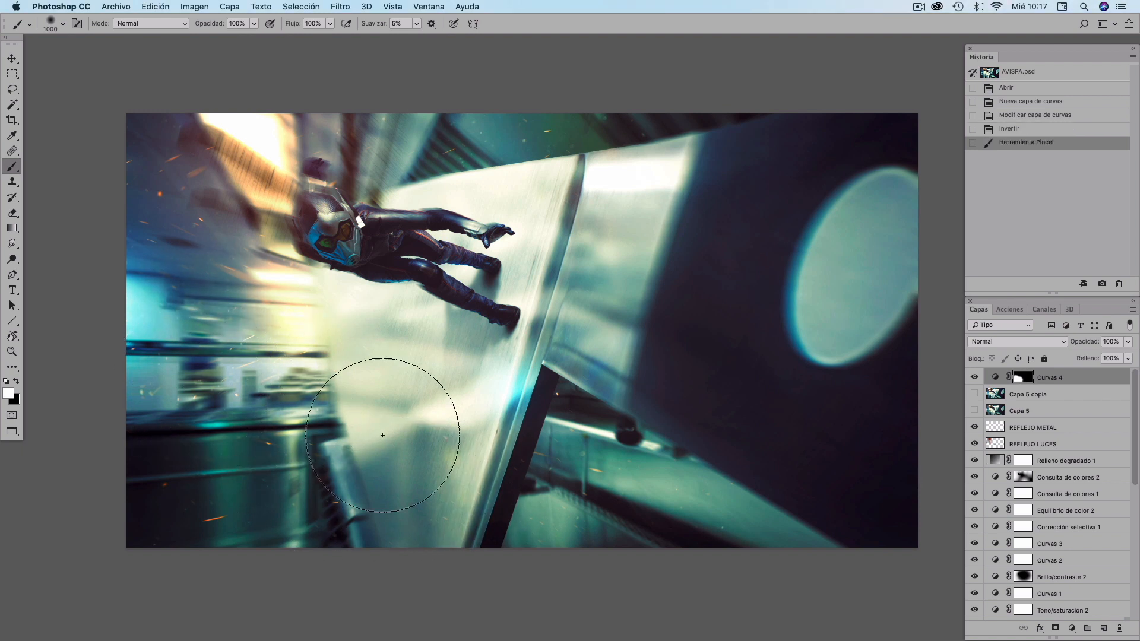
pyautogui.moveTo(503, 459)
pyautogui.mouseDown()
pyautogui.moveTo(544, 487)
pyautogui.moveTo(652, 469)
pyautogui.moveTo(489, 412)
pyautogui.moveTo(426, 508)
pyautogui.mouseUp()
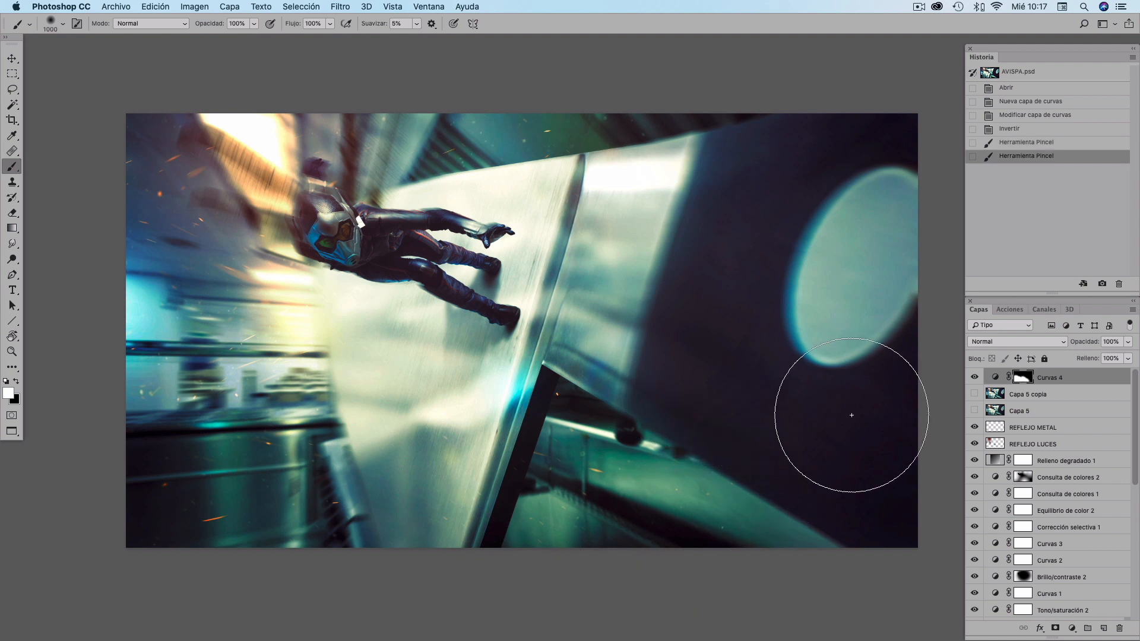
pyautogui.moveTo(791, 395)
pyautogui.mouseDown()
pyautogui.moveTo(756, 426)
pyautogui.moveTo(856, 460)
pyautogui.moveTo(855, 238)
pyautogui.moveTo(752, 218)
pyautogui.moveTo(683, 332)
pyautogui.mouseUp()
pyautogui.moveTo(159, 391)
pyautogui.mouseDown()
pyautogui.moveTo(255, 332)
pyautogui.moveTo(320, 368)
pyautogui.mouseUp()
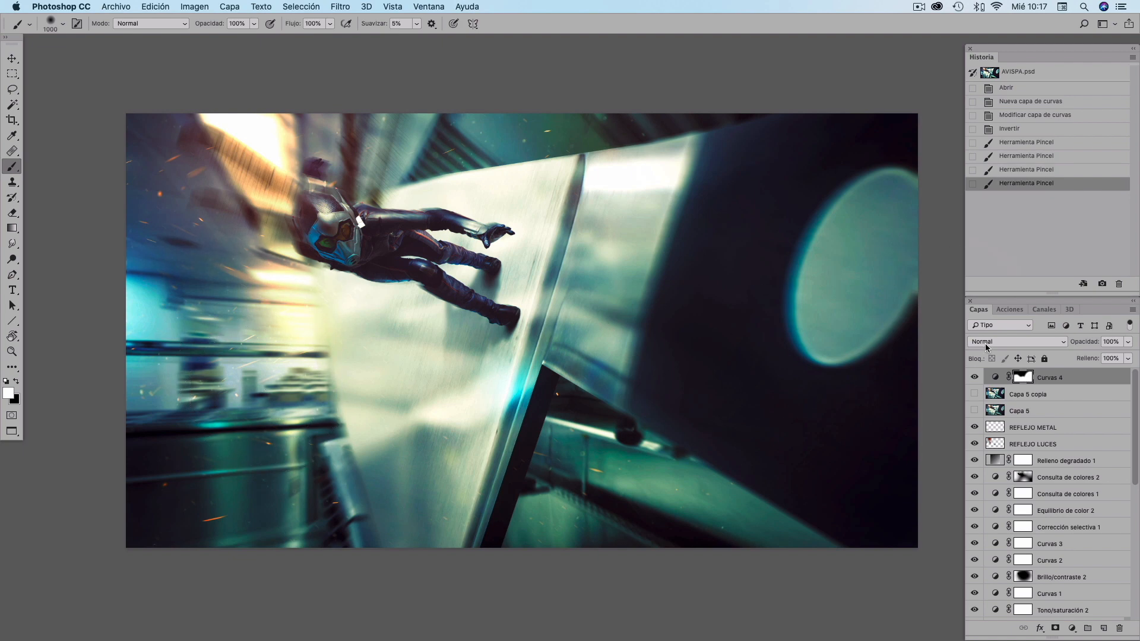
# - Toggle the Curvas 4 layer's visibility repeatedly to compare the effect
pyautogui.click(974, 377)
pyautogui.click(974, 378)
pyautogui.click(975, 378)
pyautogui.click(975, 379)
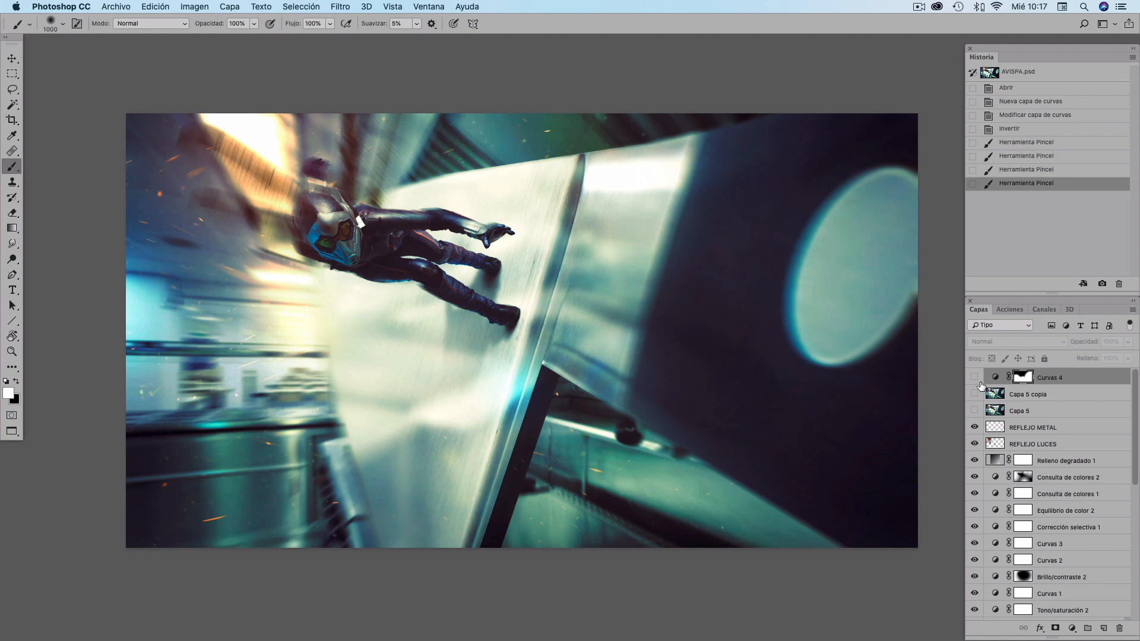
pyautogui.click(975, 378)
pyautogui.click(974, 378)
pyautogui.click(975, 378)
pyautogui.click(974, 380)
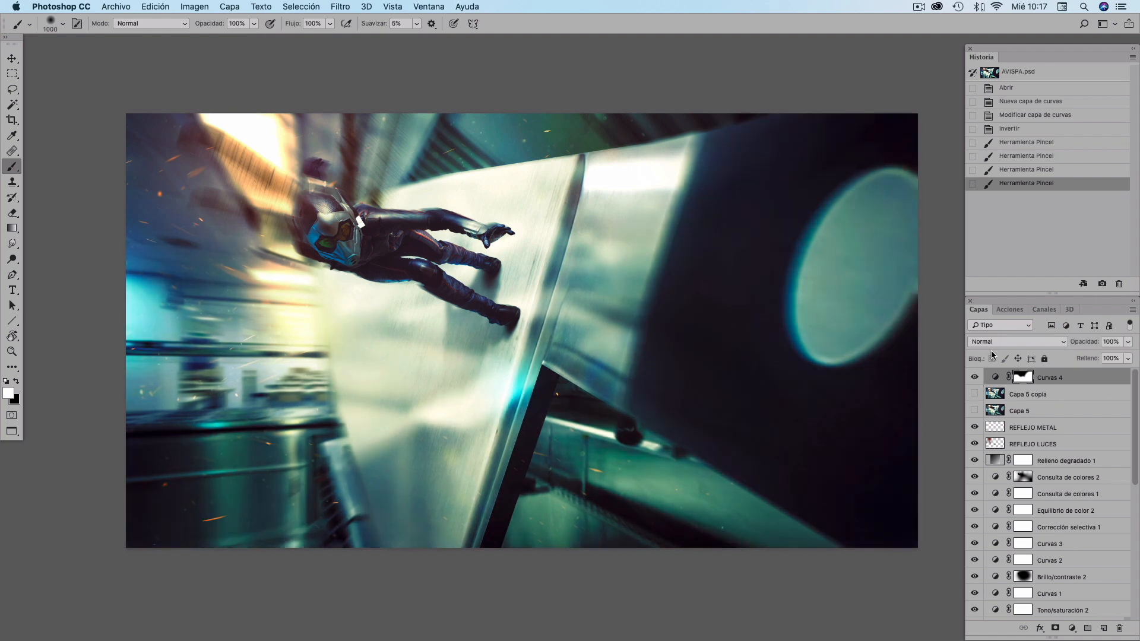
pyautogui.click(968, 380)
pyautogui.click(968, 380)
pyautogui.click(967, 380)
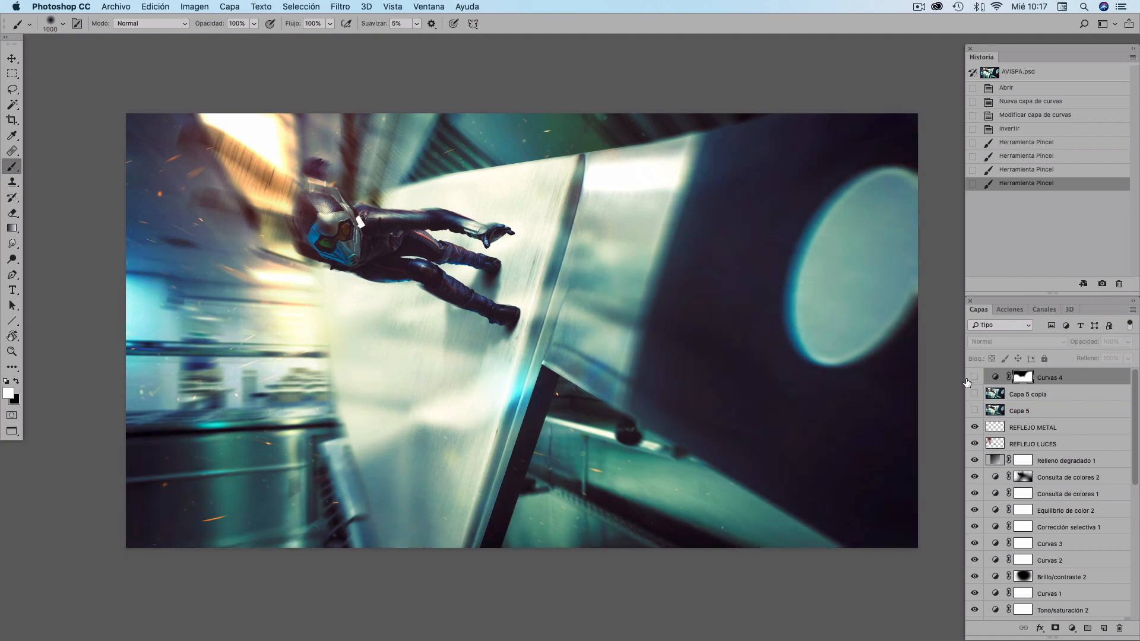
pyautogui.click(969, 380)
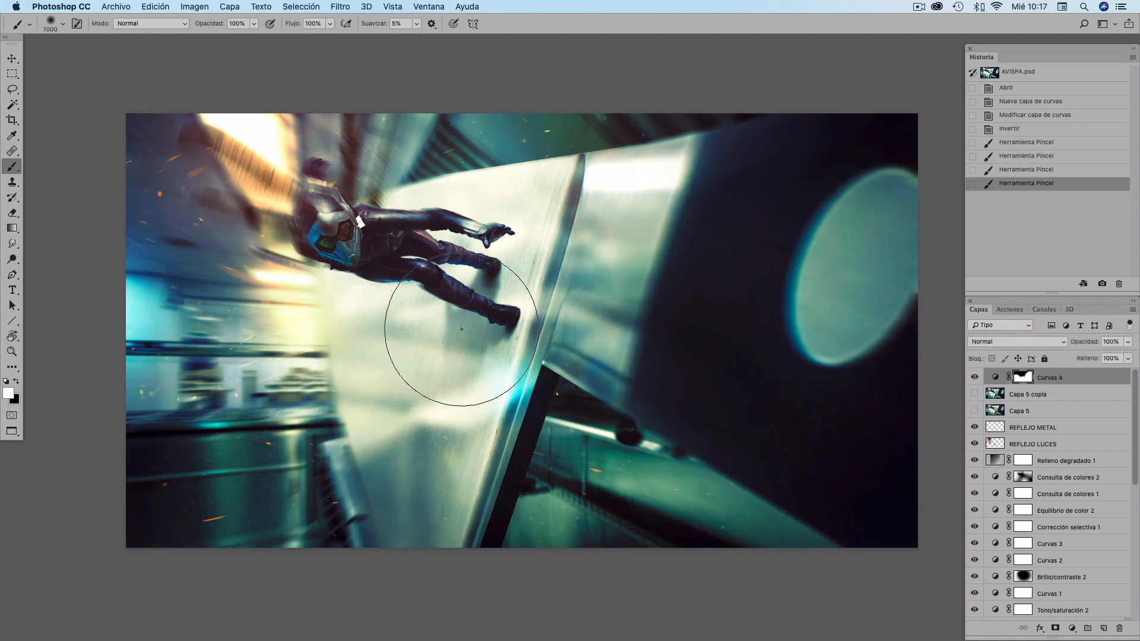
# - Refine the Curvas 4 mask by painting white near the feet, then black over the bright wall panels
pyautogui.moveTo(461, 328)
pyautogui.mouseDown()
pyautogui.moveTo(458, 306)
pyautogui.moveTo(454, 314)
pyautogui.mouseUp()
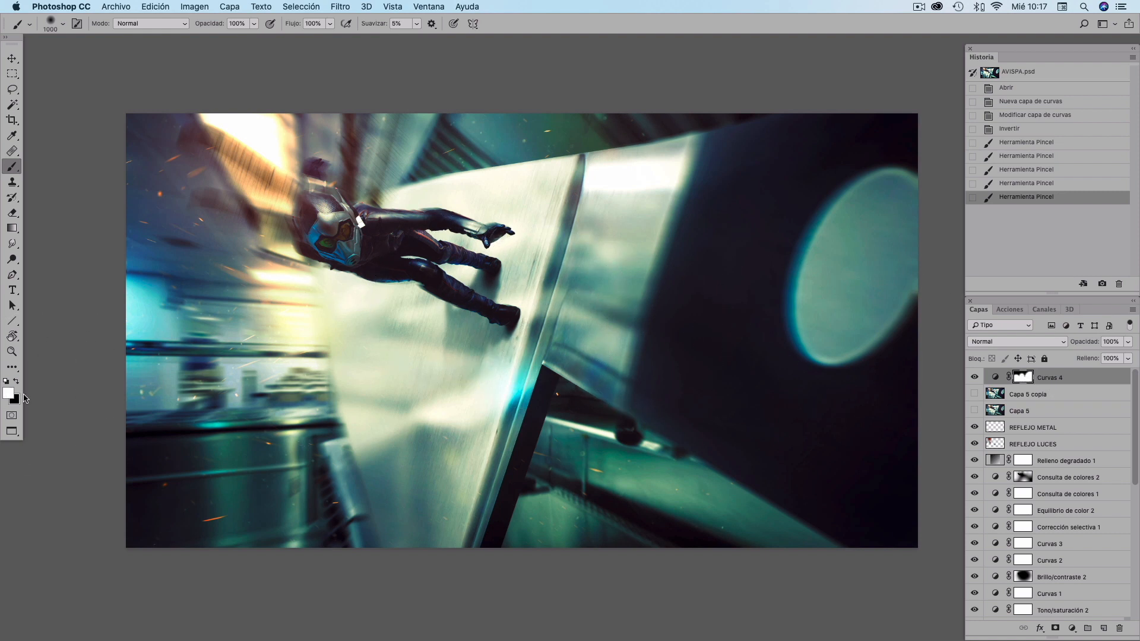
pyautogui.press('x')
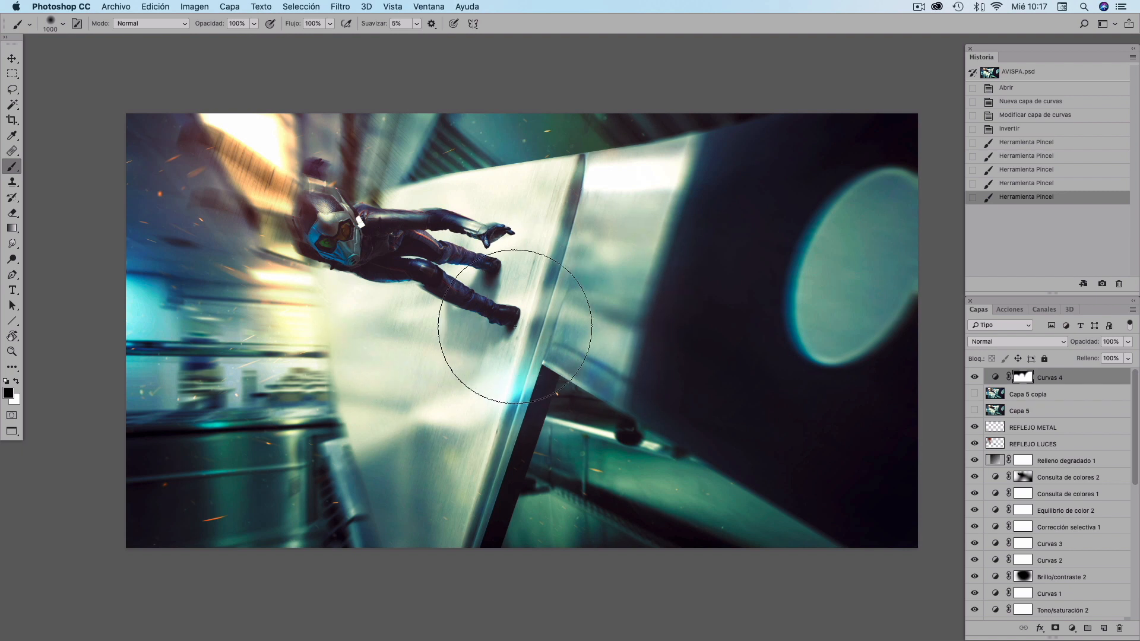
pyautogui.moveTo(514, 326); pyautogui.dragTo(489, 293)
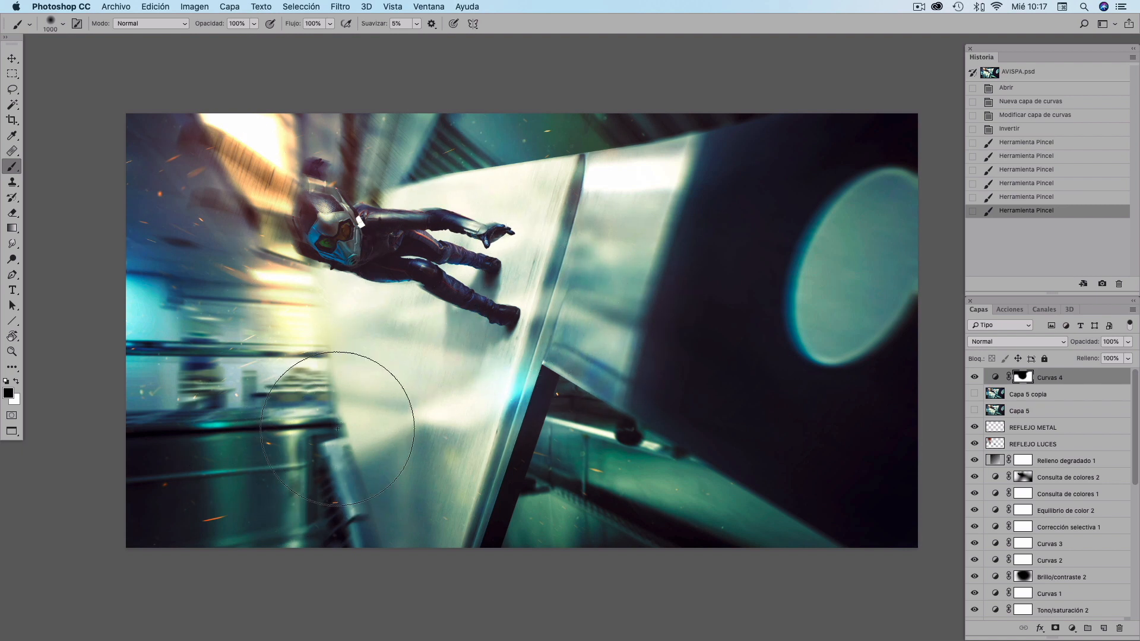
pyautogui.moveTo(337, 428); pyautogui.dragTo(435, 452)
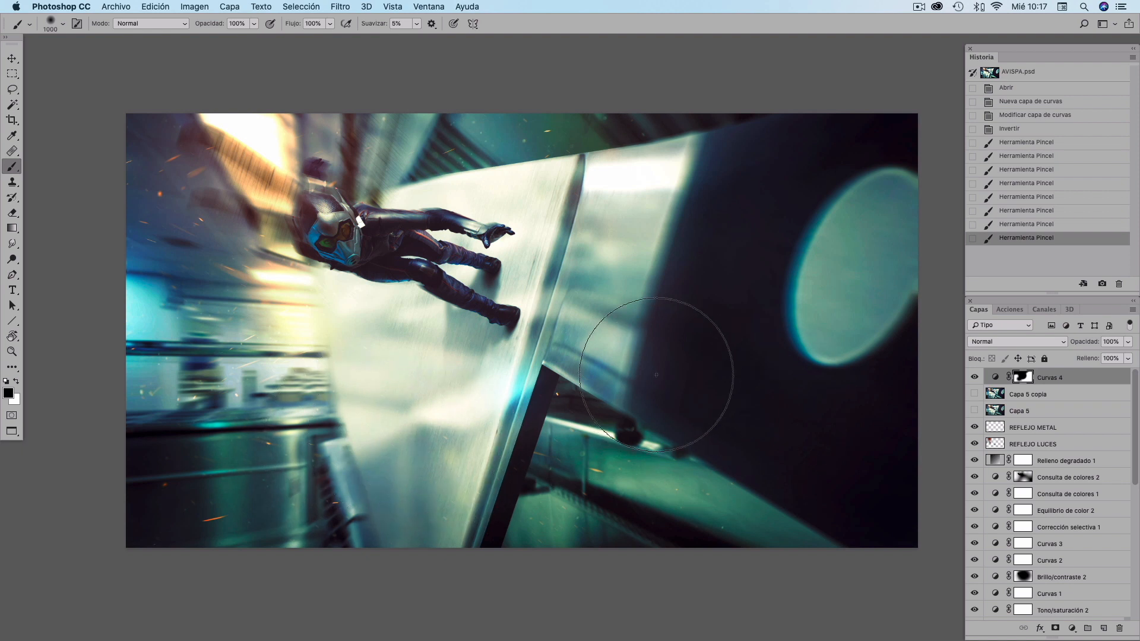
pyautogui.moveTo(701, 128); pyautogui.dragTo(718, 141)
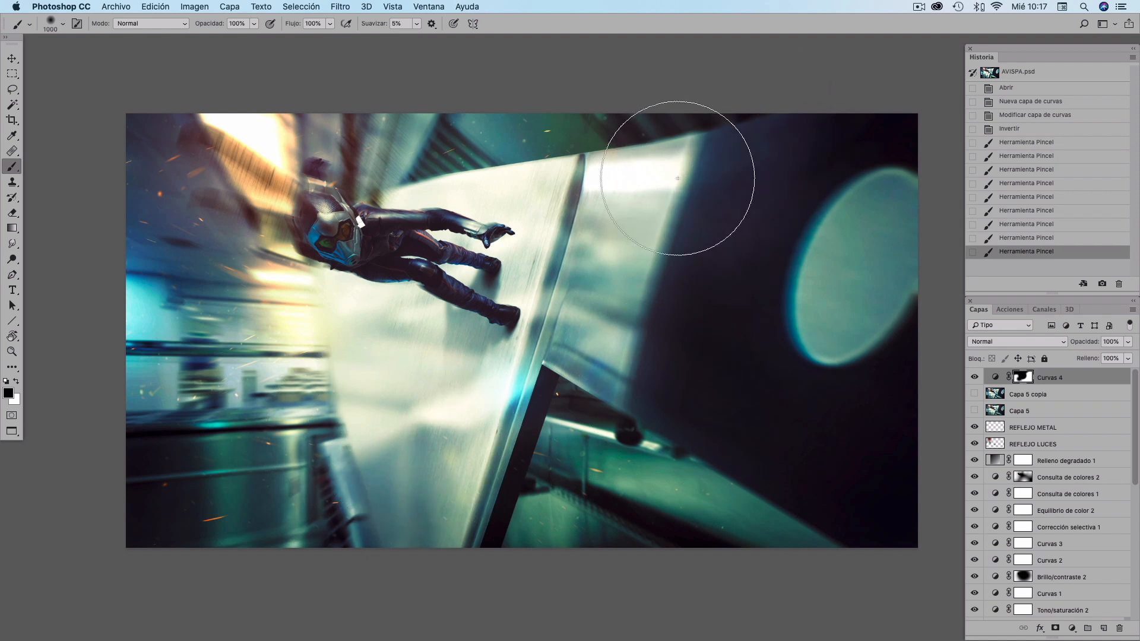
pyautogui.moveTo(677, 179)
pyautogui.mouseDown()
pyautogui.moveTo(656, 267)
pyautogui.moveTo(579, 359)
pyautogui.mouseUp()
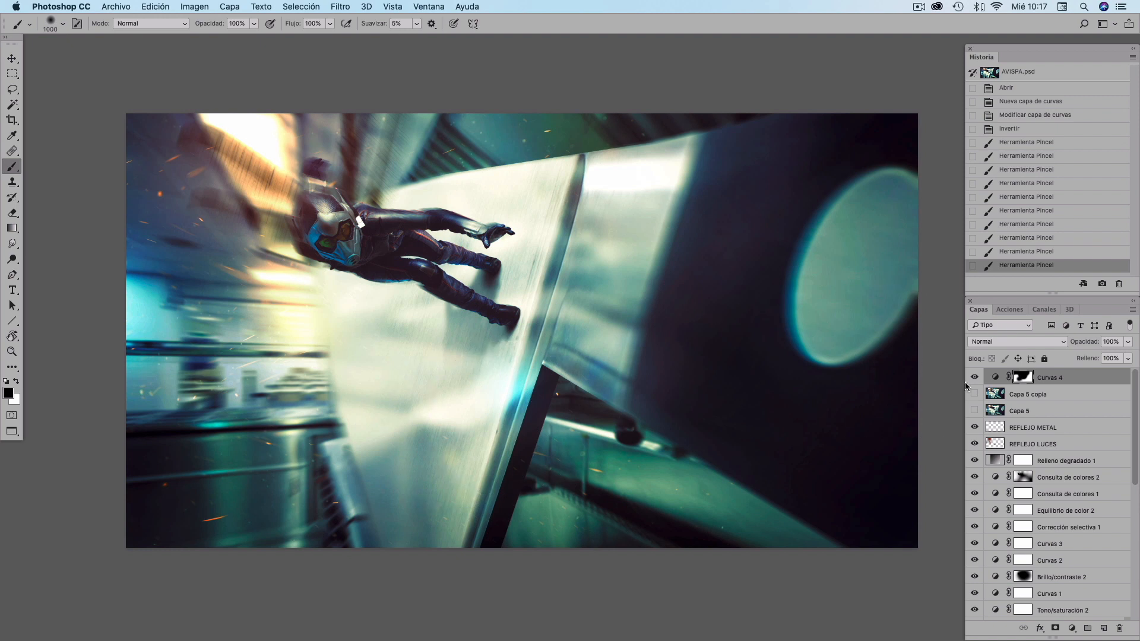